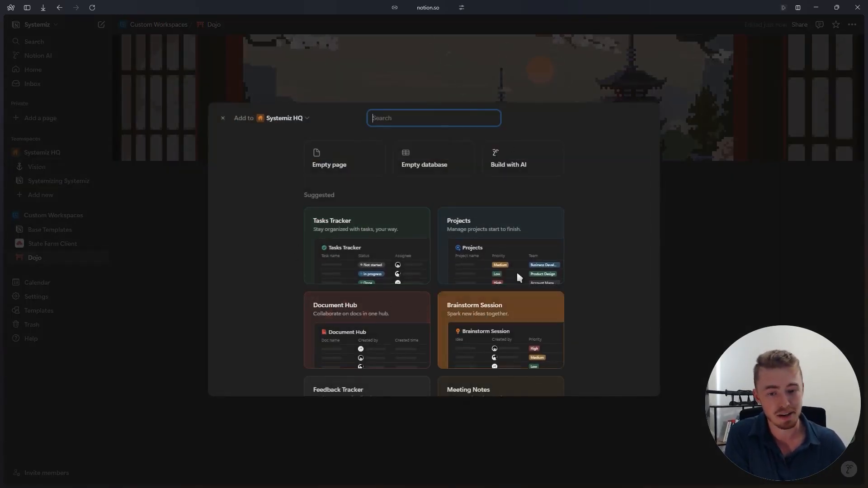
# - Try the Tasks Tracker template with Description, Past due, Updated at and Summary turned on, and return to the template list
pyautogui.scroll(-2, 452, 273)
pyautogui.scroll(2, 484, 285)
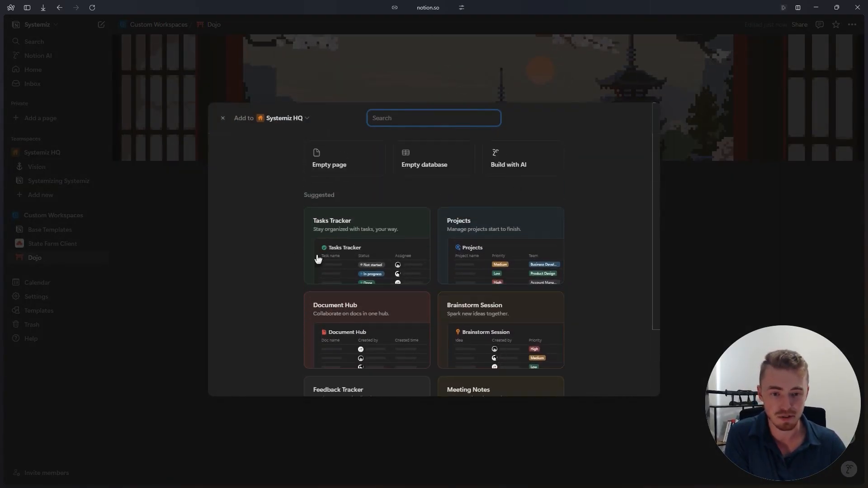
pyautogui.click(352, 255)
pyautogui.click(314, 200)
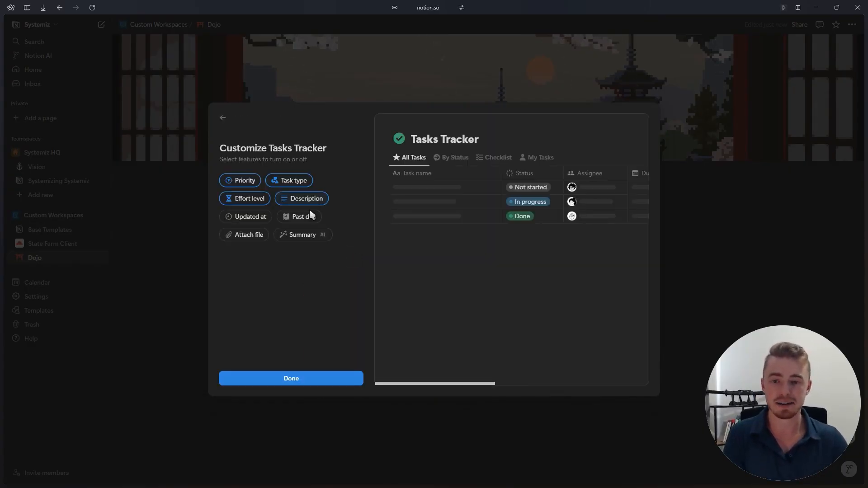
pyautogui.click(310, 213)
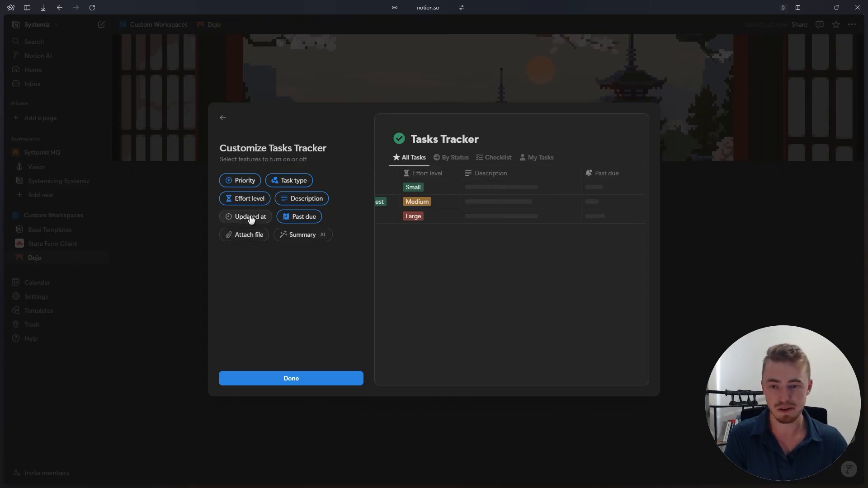
pyautogui.click(251, 218)
pyautogui.click(299, 237)
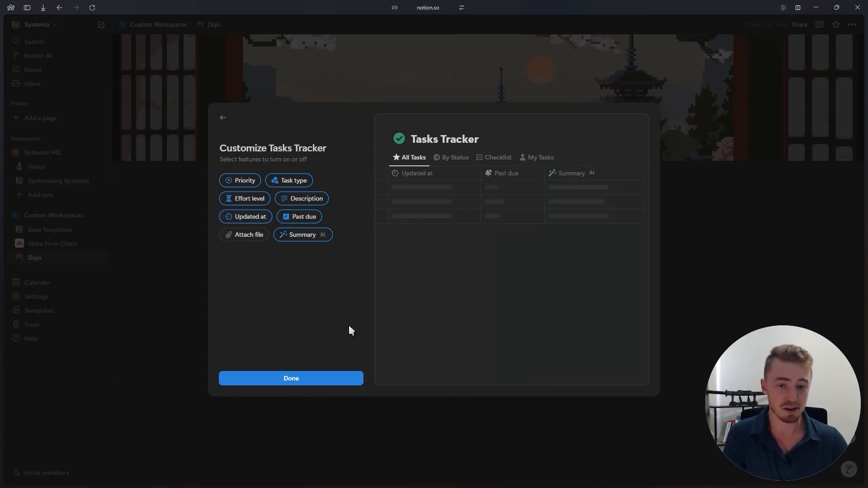
pyautogui.click(224, 118)
# - Examine the customization features of the Projects and Document Hub templates, returning to the template list after each
pyautogui.click(498, 253)
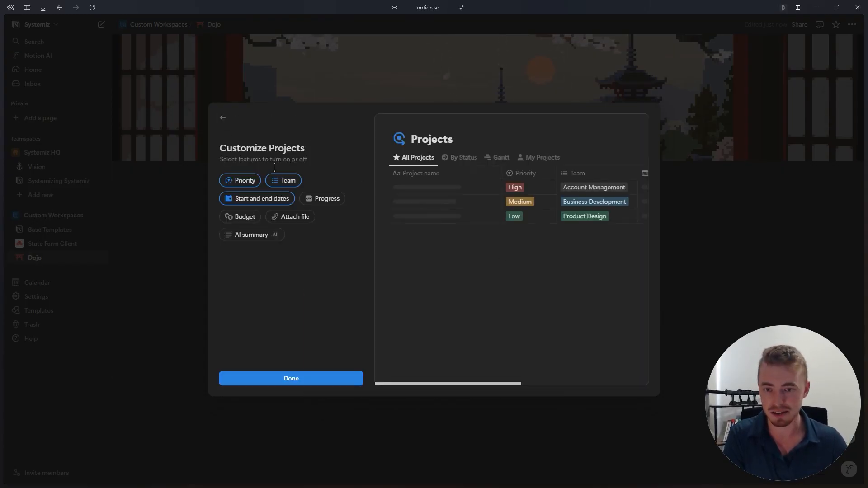
pyautogui.click(222, 118)
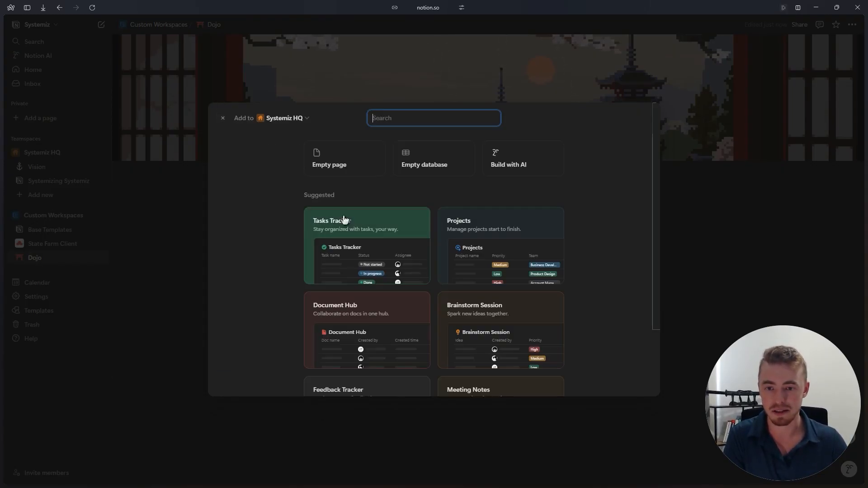
pyautogui.click(360, 330)
pyautogui.click(306, 202)
pyautogui.click(244, 198)
pyautogui.click(253, 217)
pyautogui.click(222, 118)
# - Look through all the suggested templates, from Tasks Tracker to Meeting Notes, and close the template list without adding anything
pyautogui.scroll(-2, 497, 325)
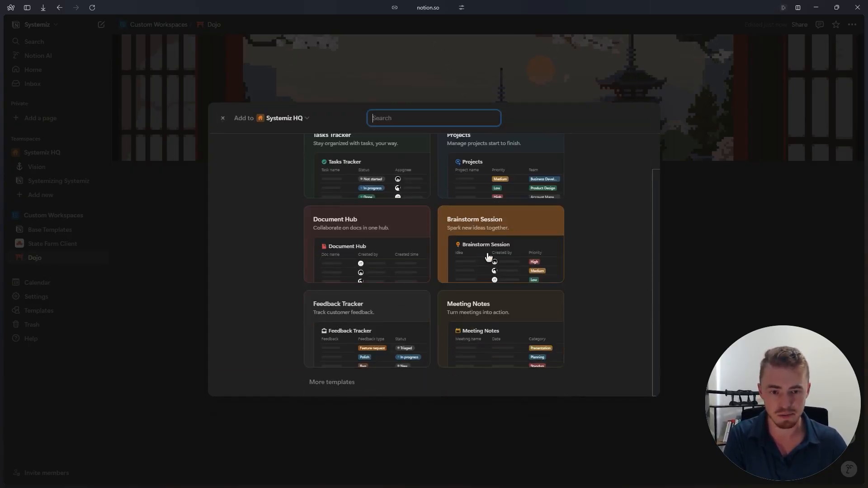
pyautogui.scroll(2, 400, 302)
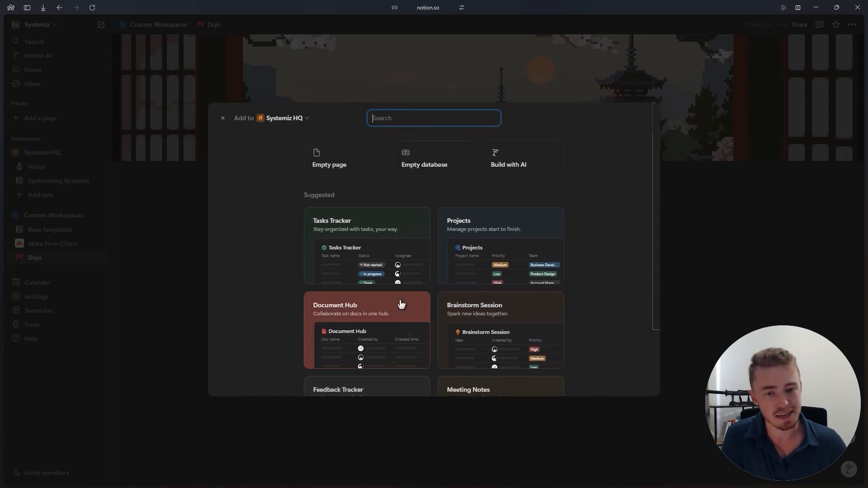
pyautogui.scroll(-2, 422, 289)
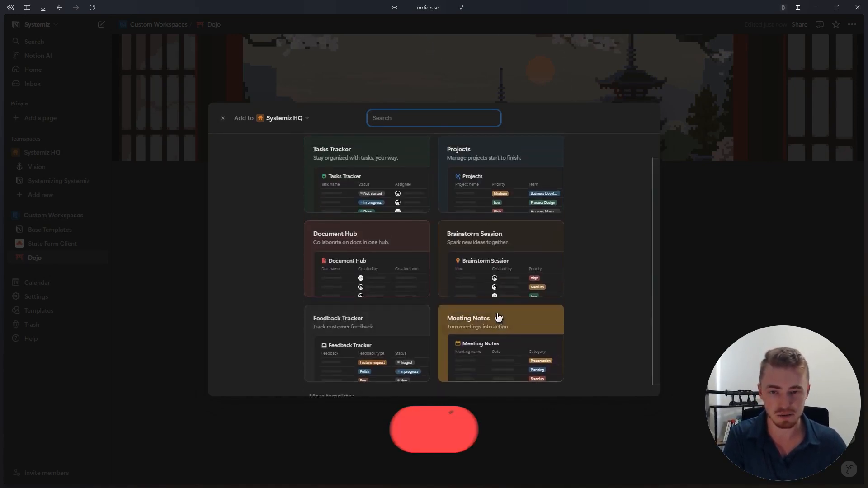
pyautogui.scroll(2, 497, 310)
pyautogui.scroll(-2, 439, 315)
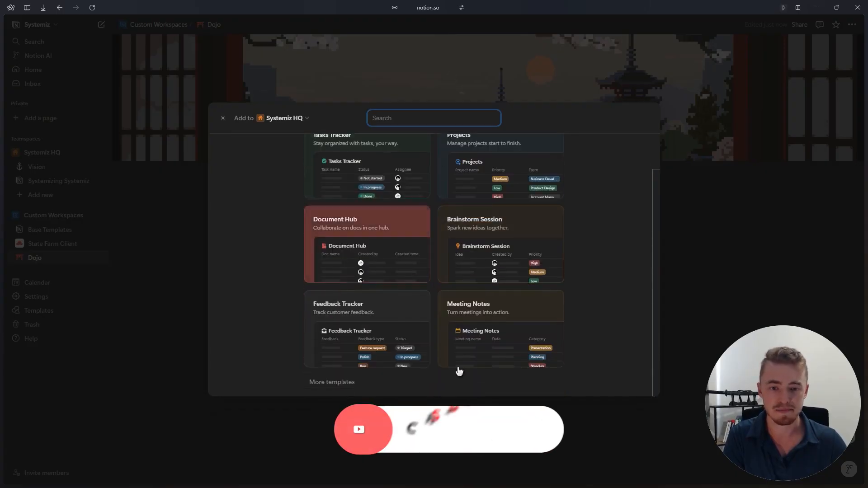
pyautogui.scroll(2, 426, 255)
pyautogui.scroll(-2, 501, 326)
pyautogui.scroll(2, 467, 257)
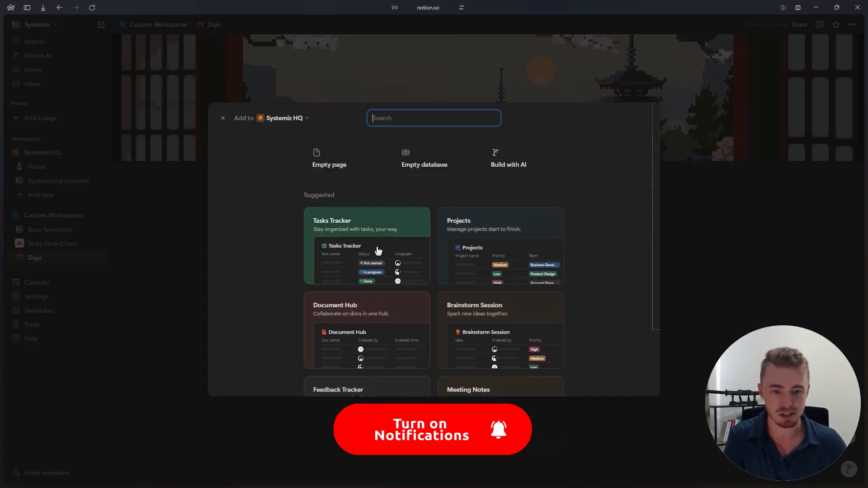
pyautogui.scroll(-2, 387, 319)
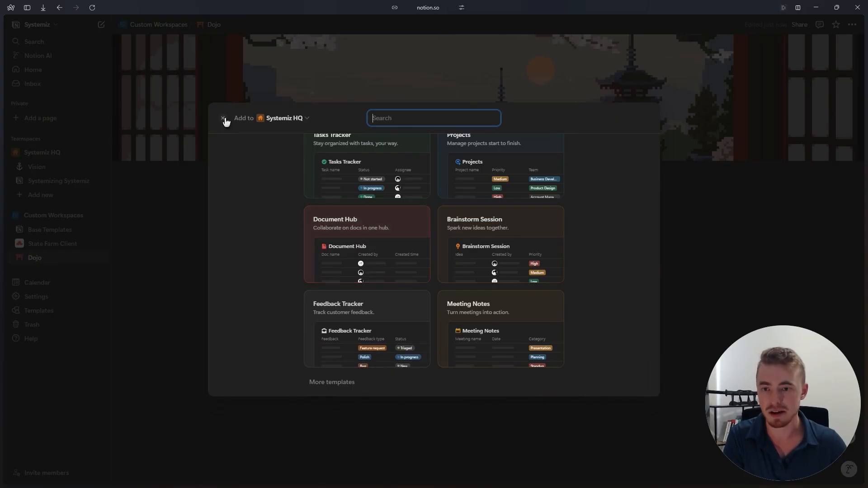
pyautogui.scroll(2, 436, 249)
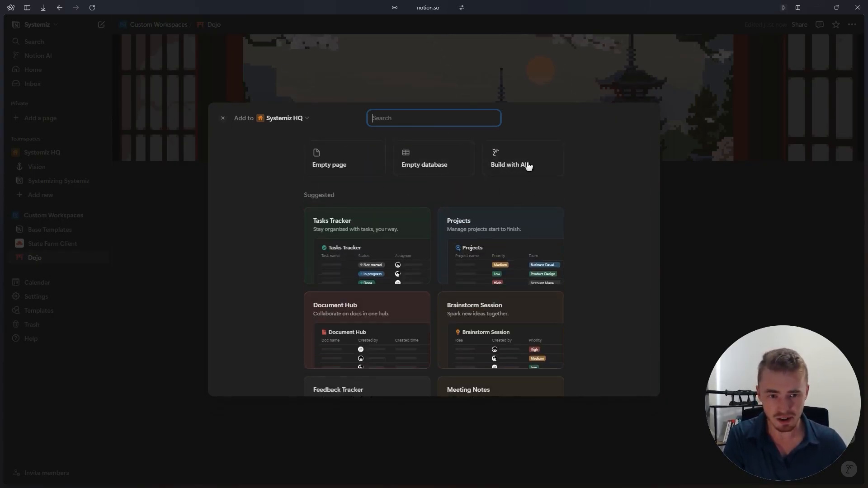
pyautogui.click(222, 119)
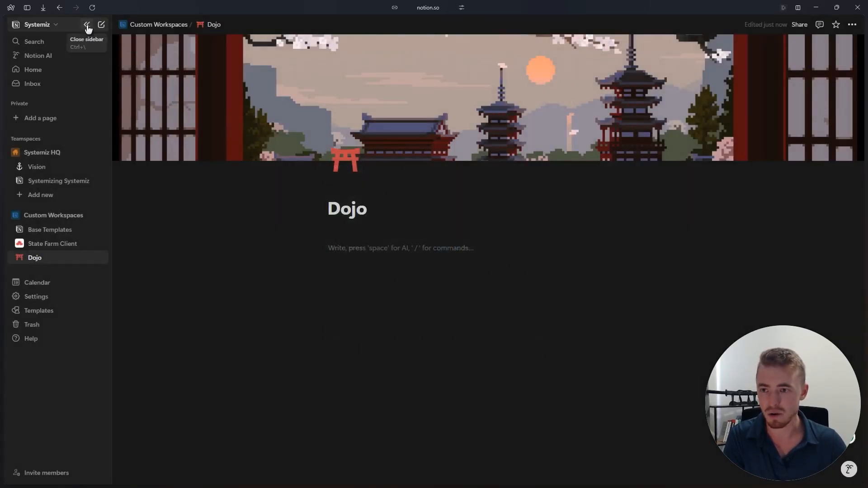
# - Hide the sidebar and insert a database table view in the empty body of the Dojo page
pyautogui.click(87, 26)
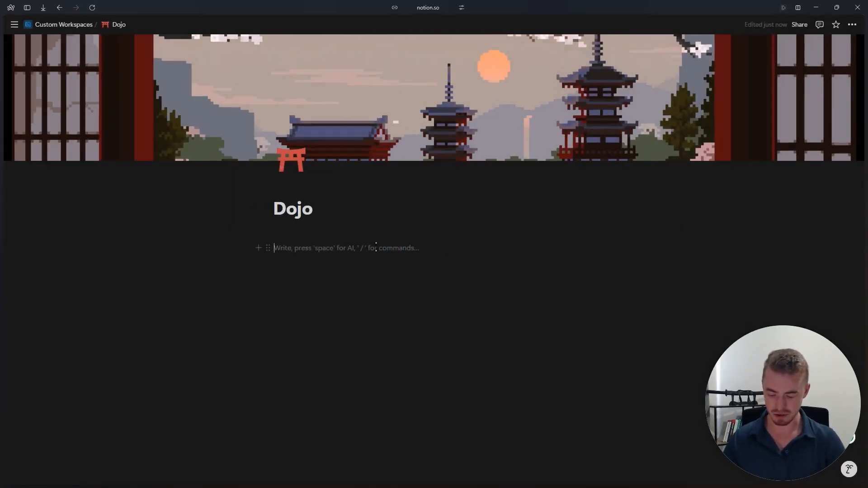
pyautogui.write('/')
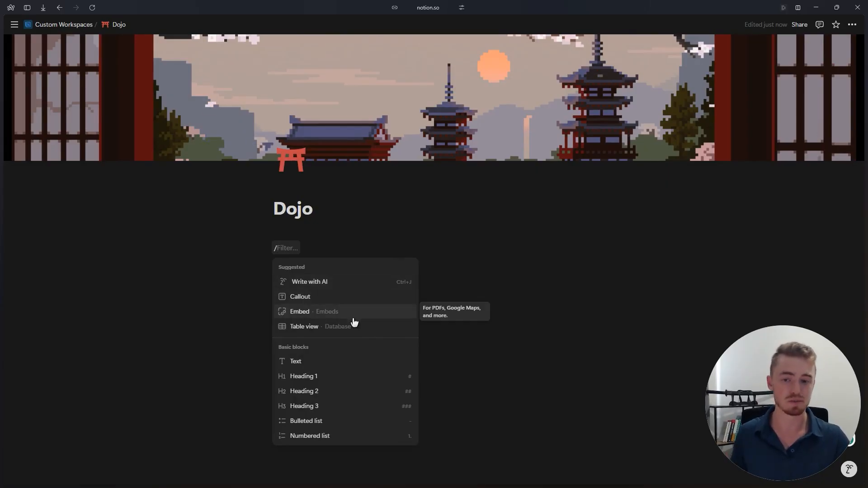
pyautogui.scroll(-10, 364, 324)
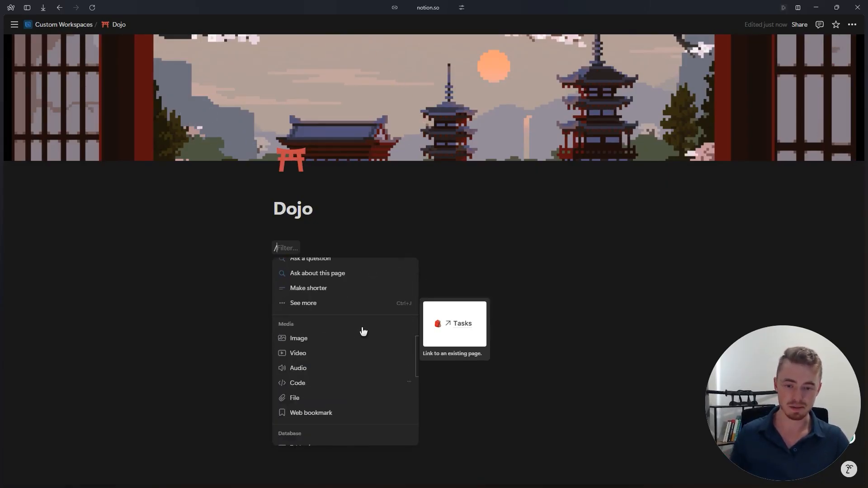
pyautogui.scroll(-5, 363, 335)
pyautogui.scroll(15, 366, 344)
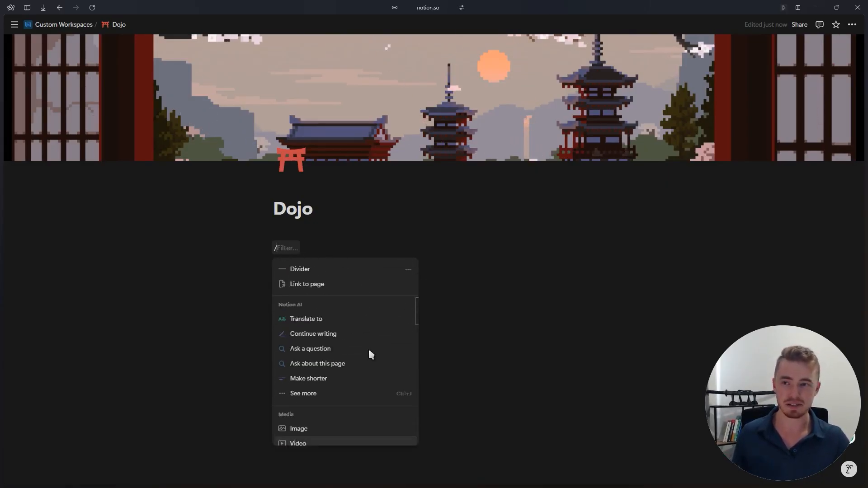
pyautogui.scroll(3, 369, 352)
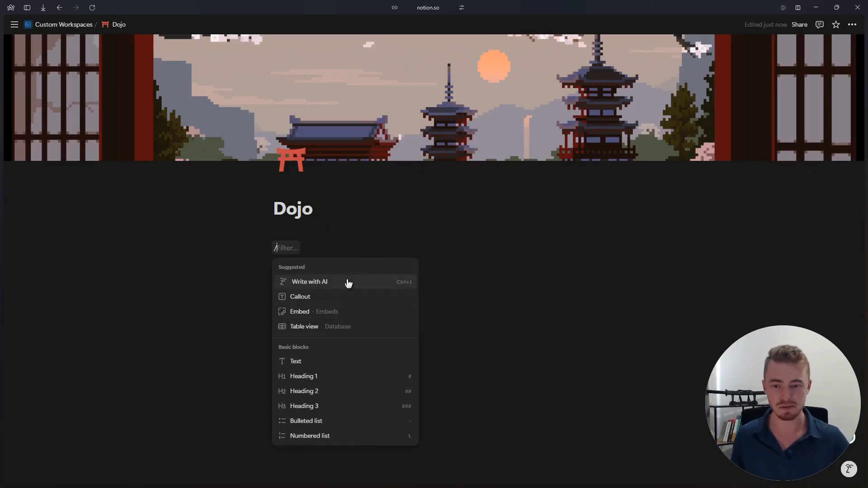
pyautogui.scroll(-10, 354, 343)
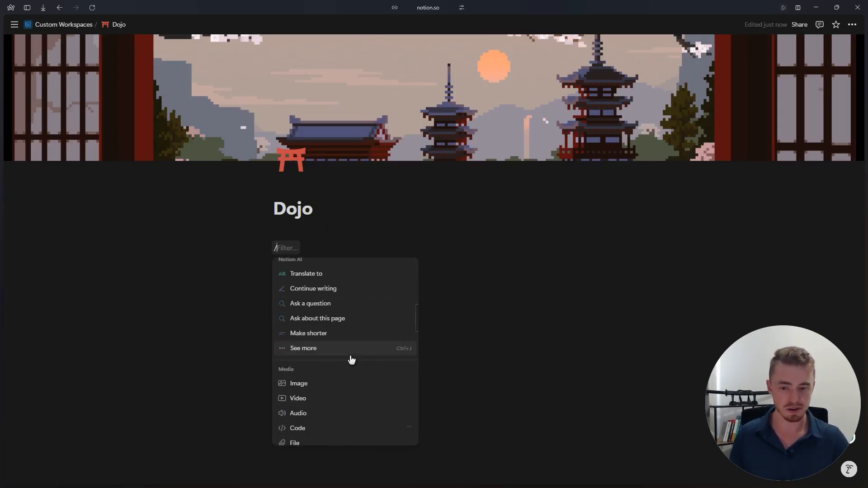
pyautogui.scroll(10, 350, 359)
pyautogui.scroll(3, 352, 359)
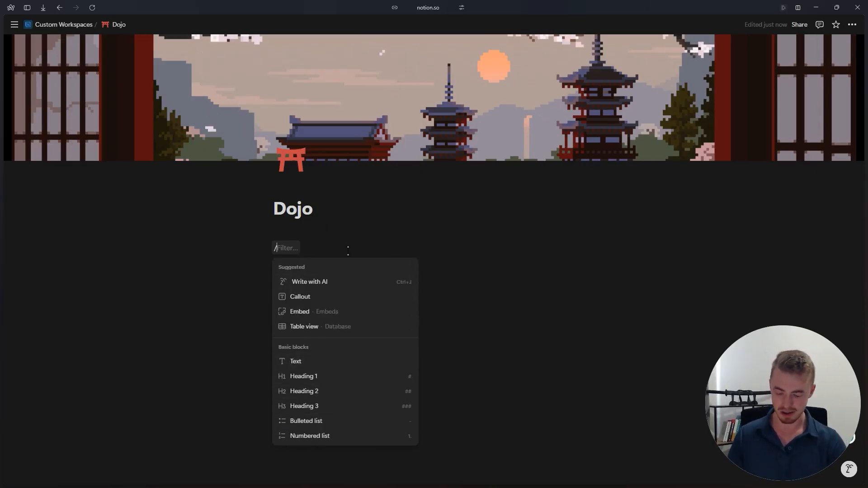
pyautogui.write('tabl')
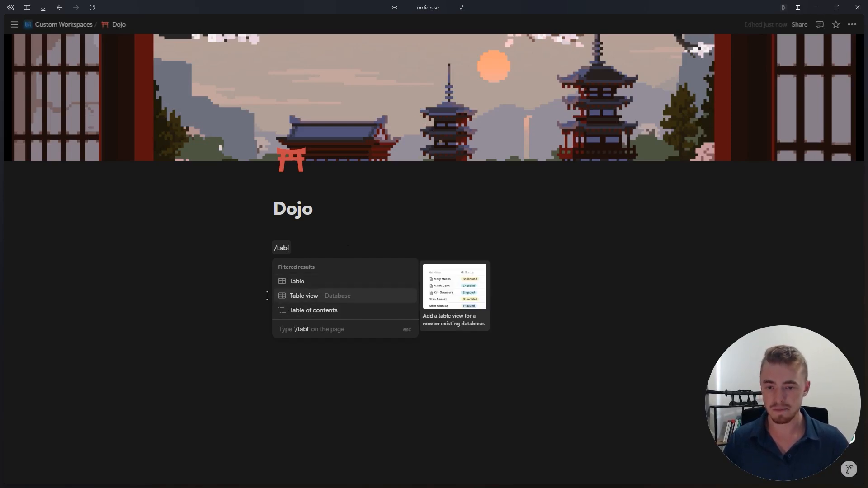
pyautogui.click(346, 297)
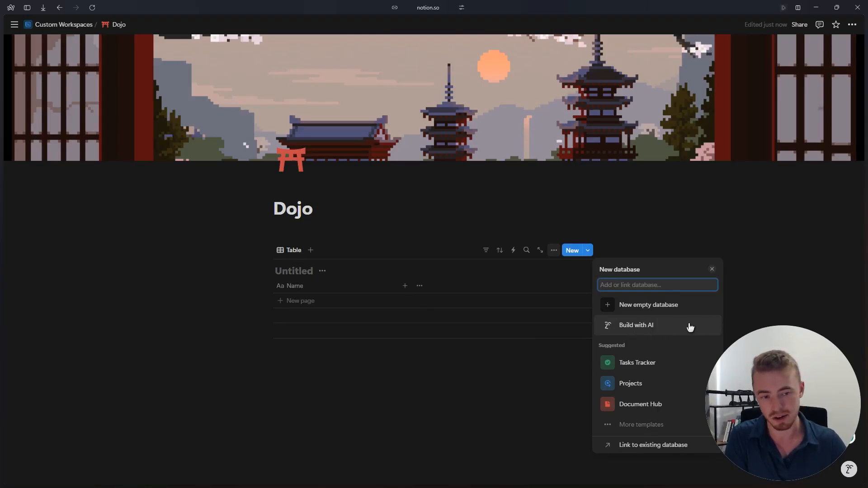
# - Build the database with AI, requesting a YouTube tracker with publishing dates, statuses and YouTube metrics that the video editor is going to use
pyautogui.moveTo(626, 369)
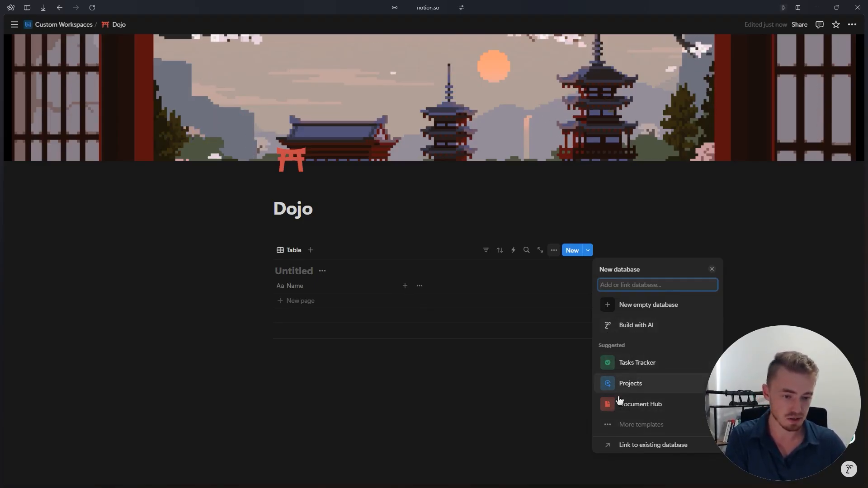
pyautogui.click(617, 330)
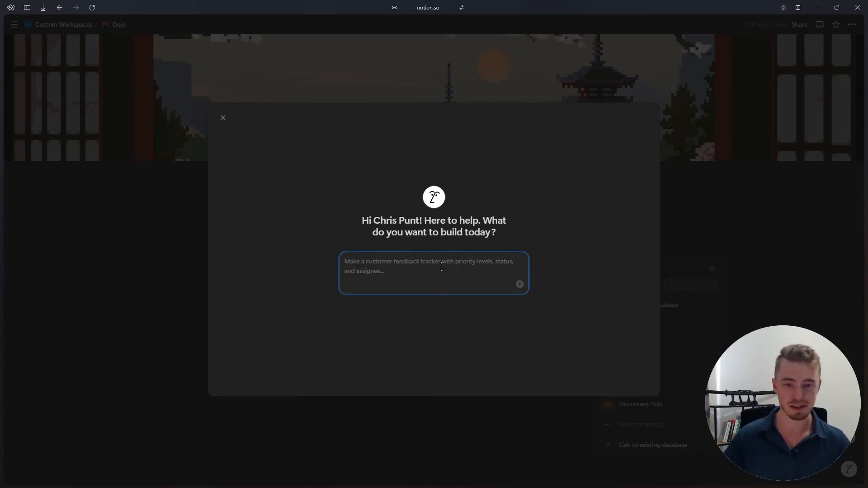
pyautogui.write('Create YouTube')
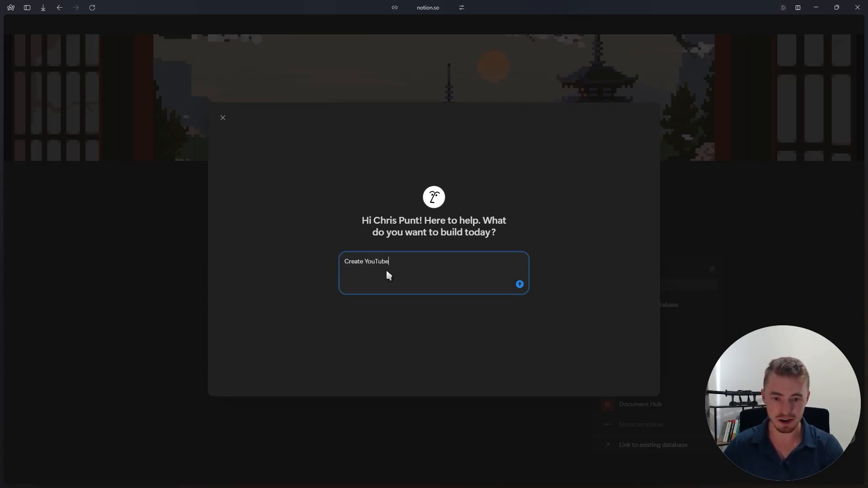
pyautogui.write(' tracker ')
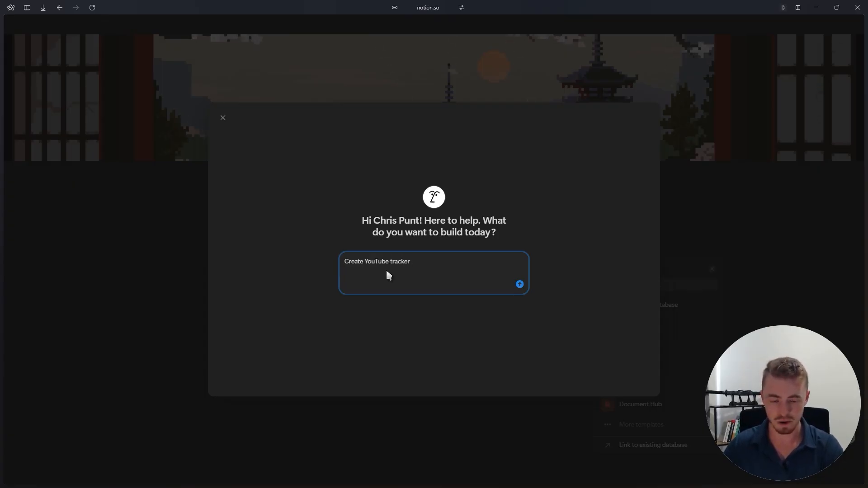
pyautogui.write('with publishing')
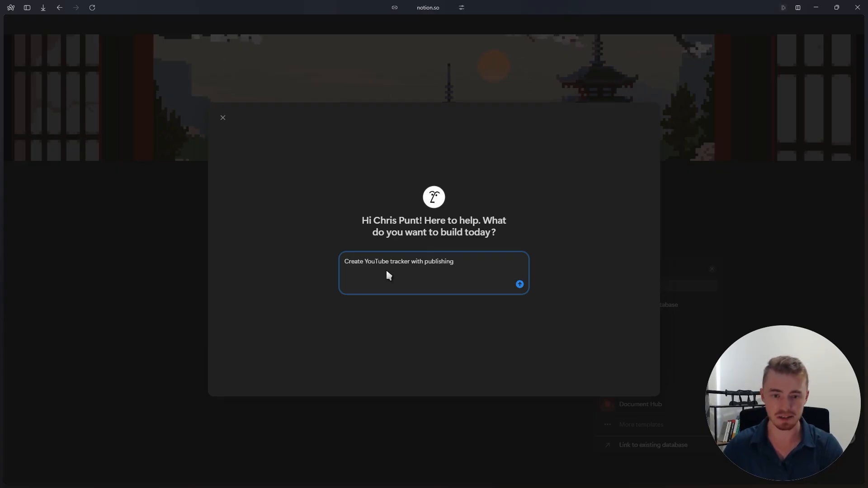
pyautogui.write(' dates, statuses,')
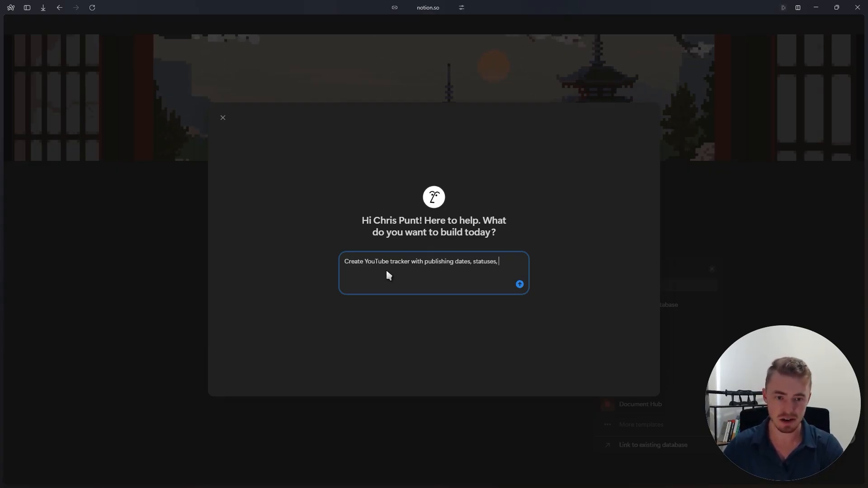
pyautogui.write(' I need to track the YouTube metrics and my video editor is going to u')
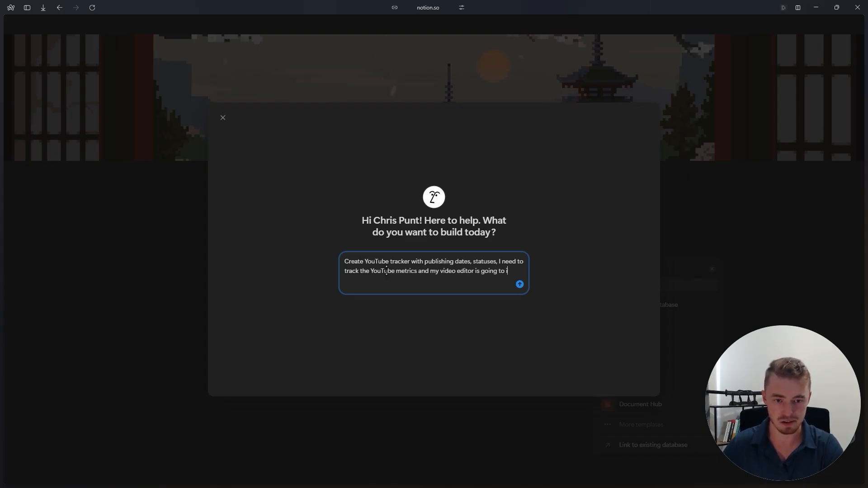
pyautogui.write('as well')
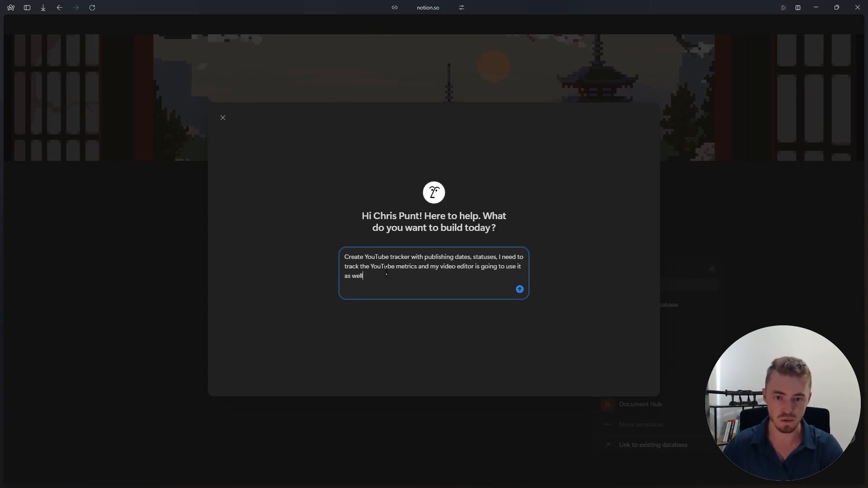
pyautogui.press('Return')
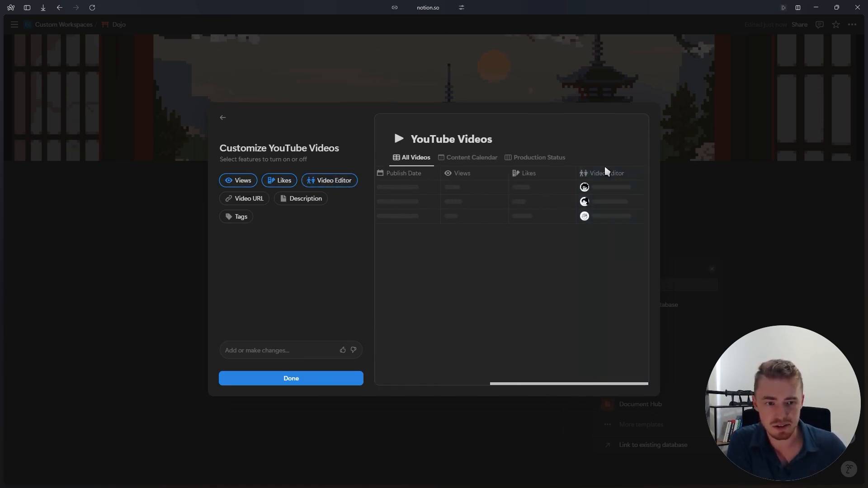
# - Turn on the Video URL, Description and Tags features for the YouTube Videos database
pyautogui.click(243, 199)
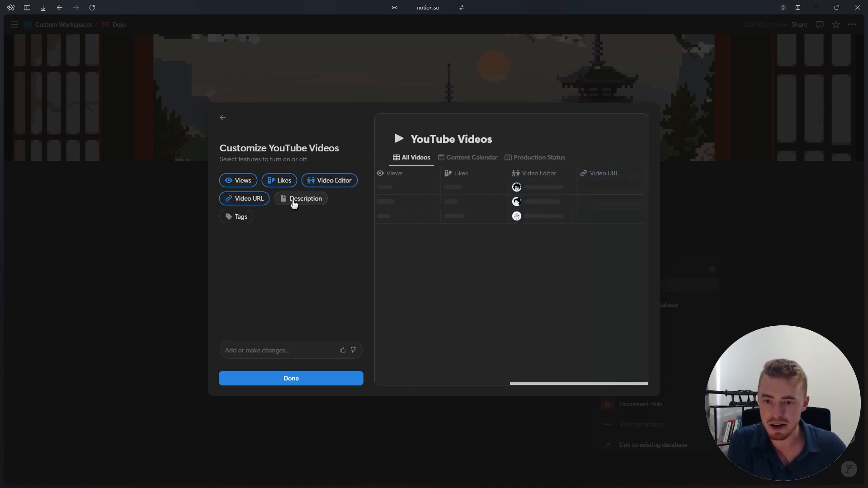
pyautogui.click(284, 206)
pyautogui.click(236, 217)
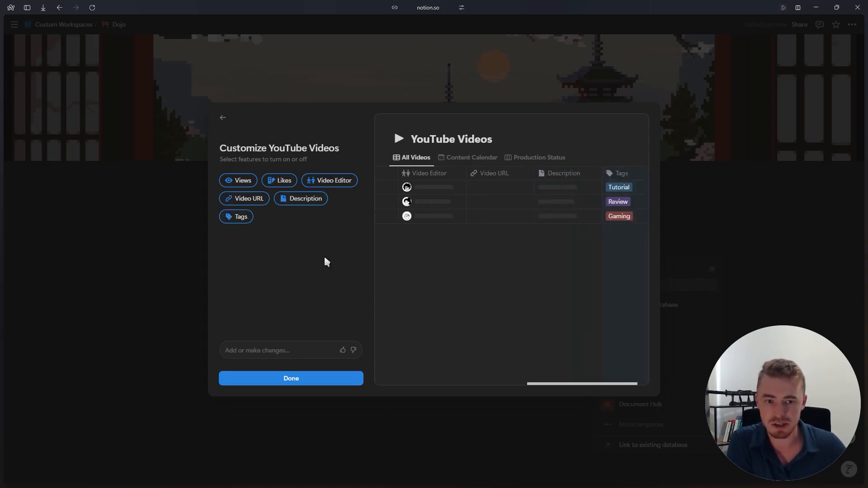
# - Finish customizing the YouTube Videos database without further changes and set the Dojo page to full width
pyautogui.click(232, 352)
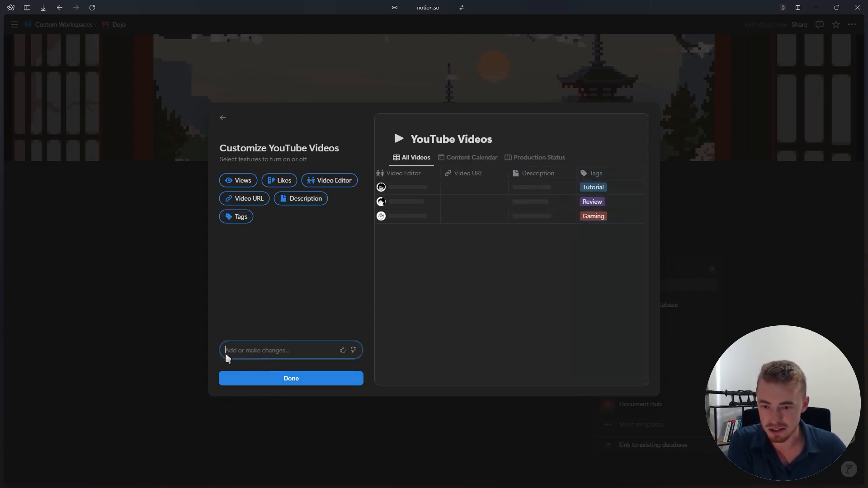
pyautogui.click(324, 381)
pyautogui.click(852, 24)
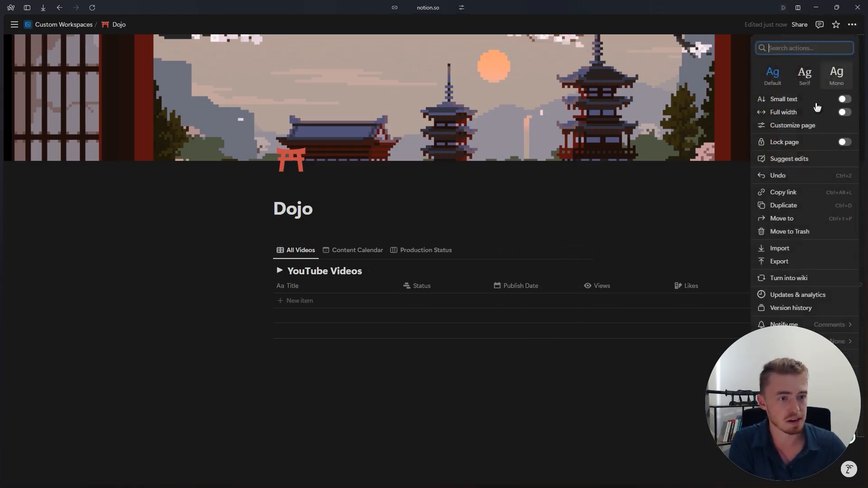
pyautogui.click(795, 111)
# - Add three empty items to the YouTube Videos table
pyautogui.click(223, 318)
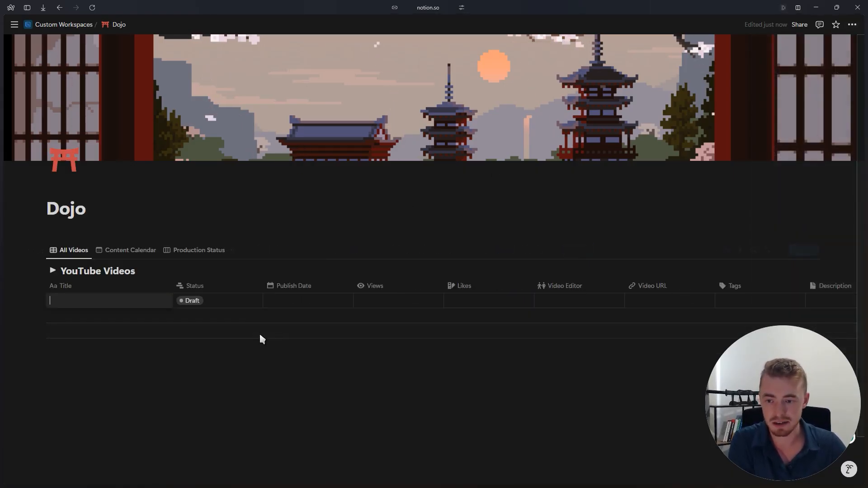
pyautogui.click(259, 332)
pyautogui.click(284, 334)
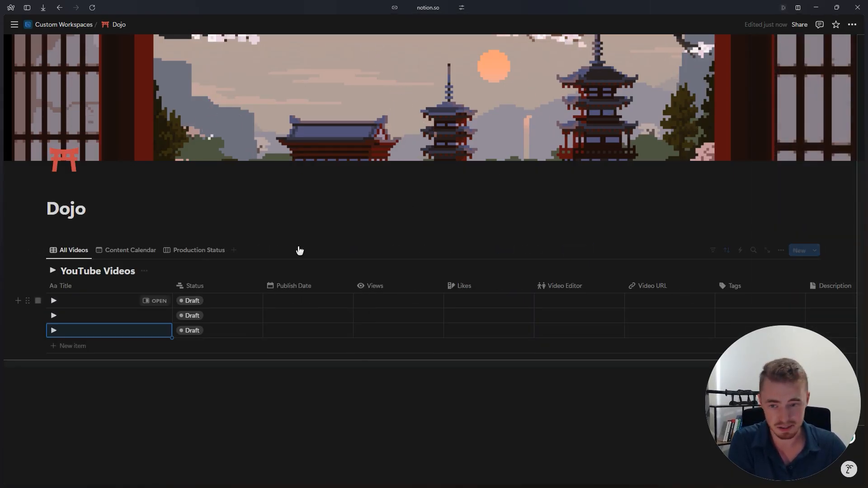
# - Look over the YouTube Videos table and its property columns, from Title and Status to Tags and Description
pyautogui.scroll(-2, 386, 255)
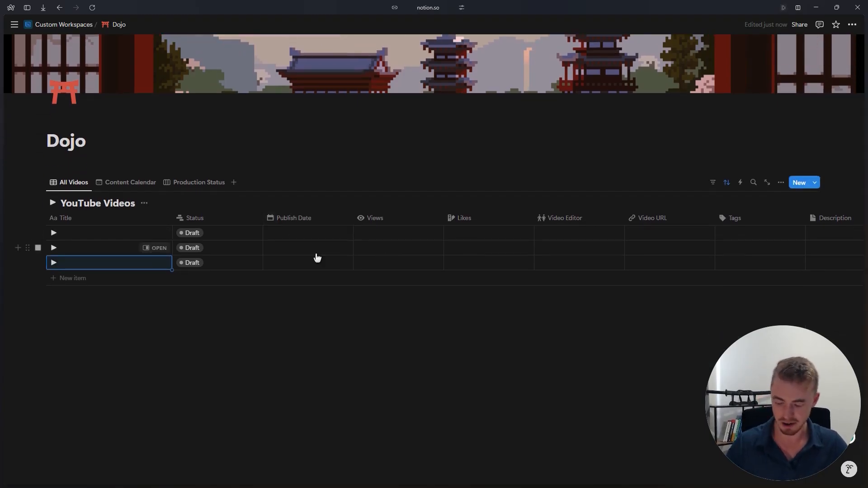
pyautogui.hscroll(3, 317, 257)
pyautogui.hscroll(-3, 317, 257)
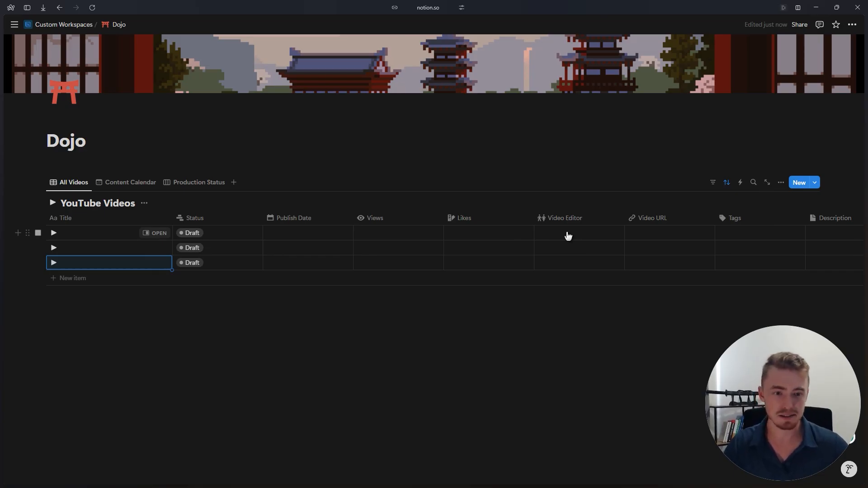
pyautogui.click(174, 146)
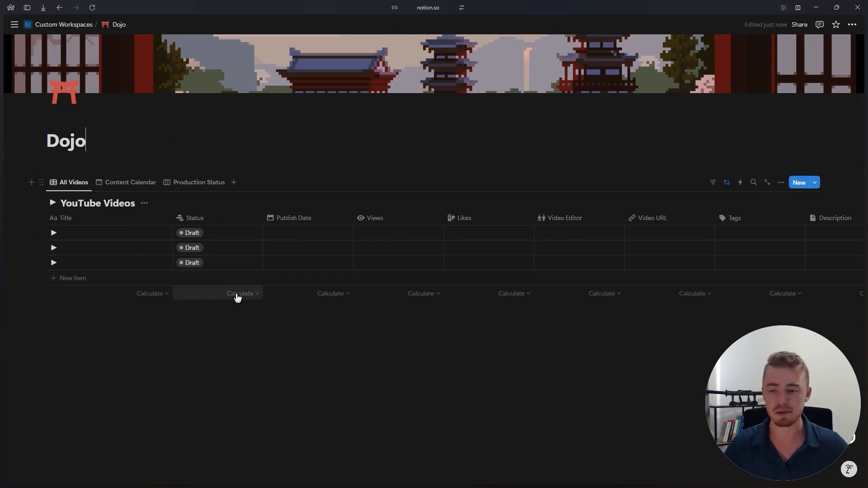
pyautogui.scroll(2, 237, 298)
pyautogui.scroll(-2, 238, 298)
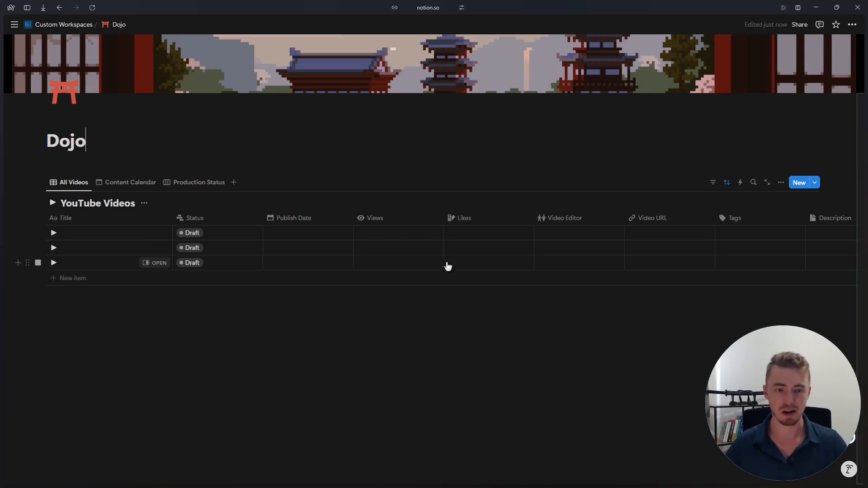
pyautogui.hscroll(3, 358, 254)
pyautogui.hscroll(-3, 358, 255)
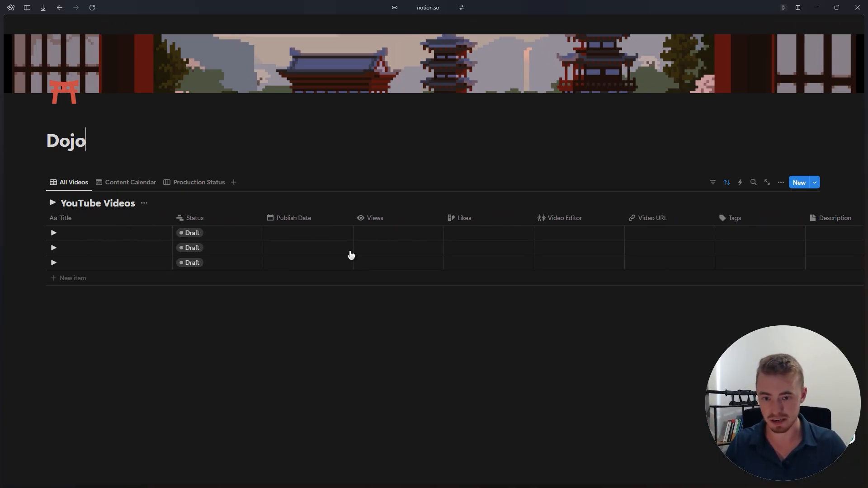
pyautogui.hscroll(3, 351, 254)
pyautogui.hscroll(-3, 349, 253)
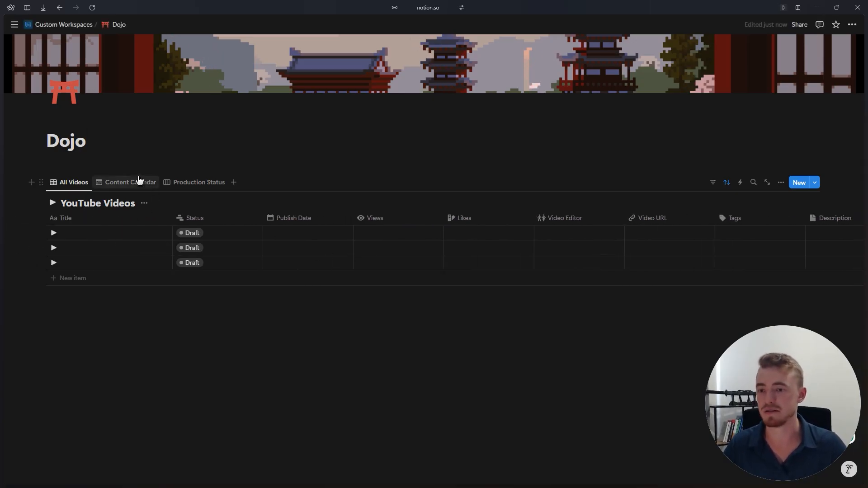
# - Look through the Content Calendar and Production Status views of the database and return to the All Videos table
pyautogui.click(135, 181)
pyautogui.scroll(-2, 352, 221)
pyautogui.scroll(-3, 350, 221)
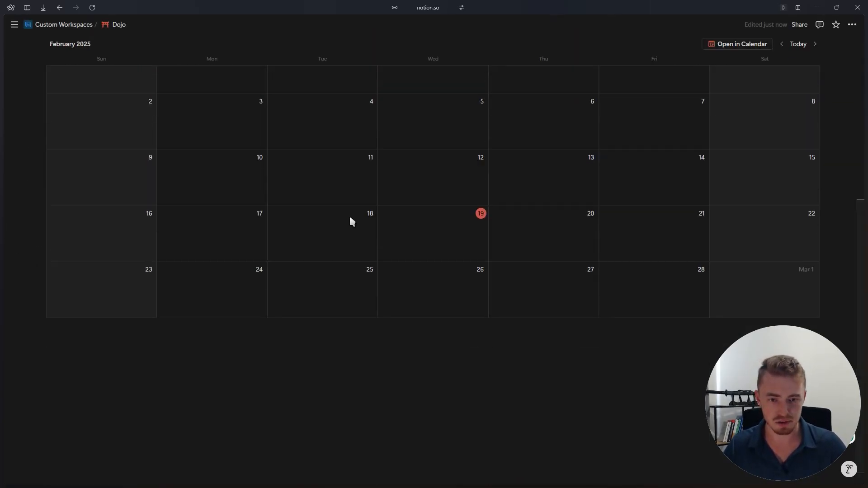
pyautogui.scroll(5, 350, 221)
pyautogui.click(177, 189)
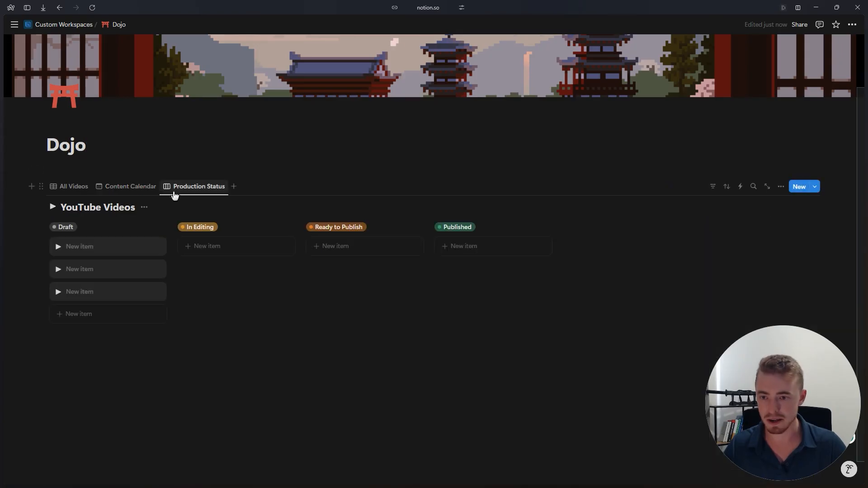
pyautogui.click(142, 190)
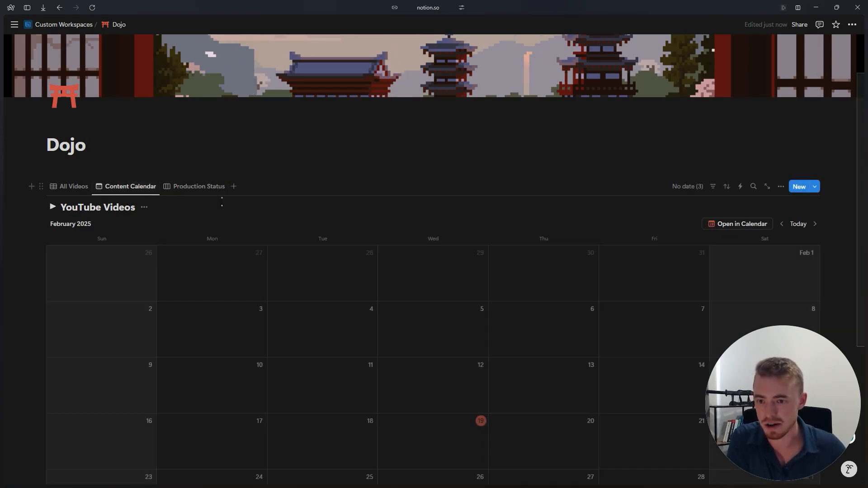
pyautogui.scroll(-3, 190, 189)
pyautogui.scroll(3, 190, 189)
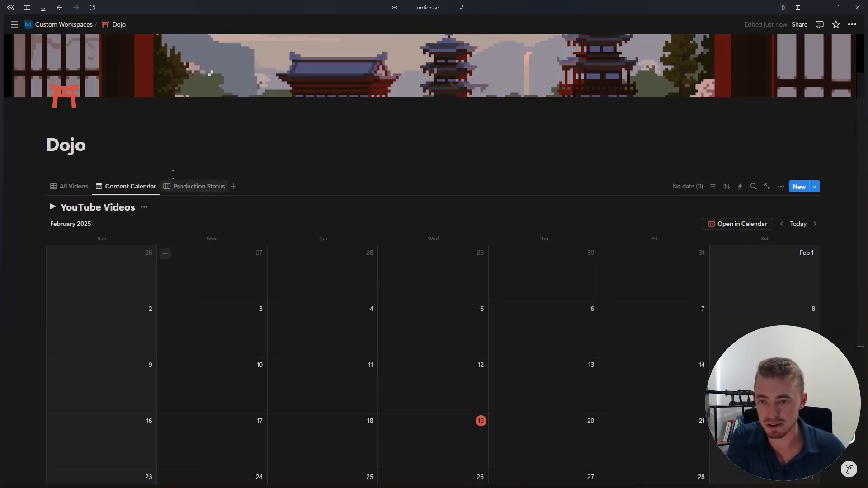
pyautogui.click(190, 186)
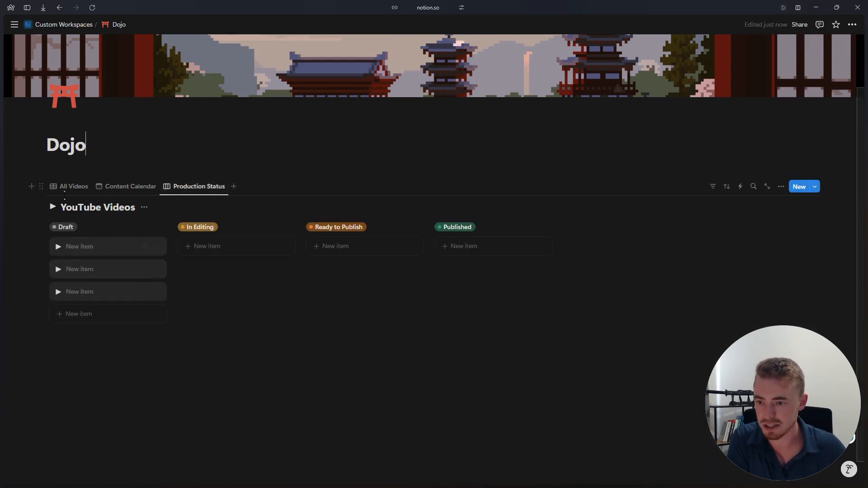
pyautogui.click(73, 186)
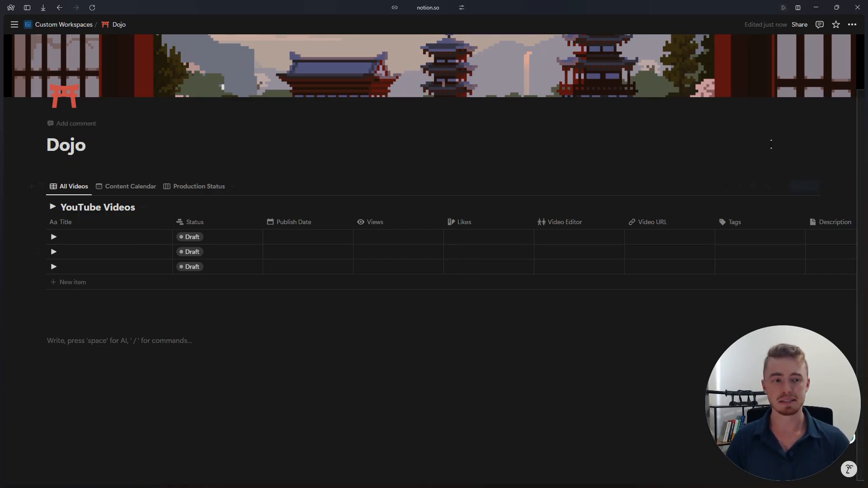
# - Look at the options of the default New item template for YouTube Videos and close the template list
pyautogui.click(814, 187)
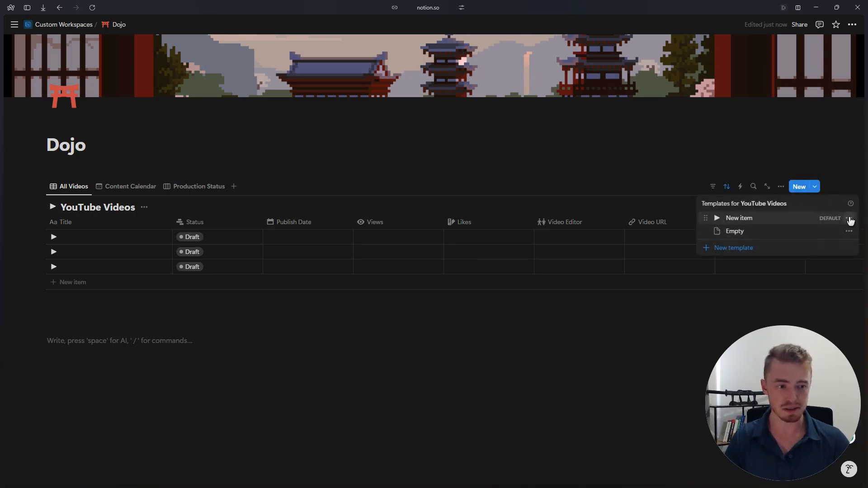
pyautogui.click(848, 218)
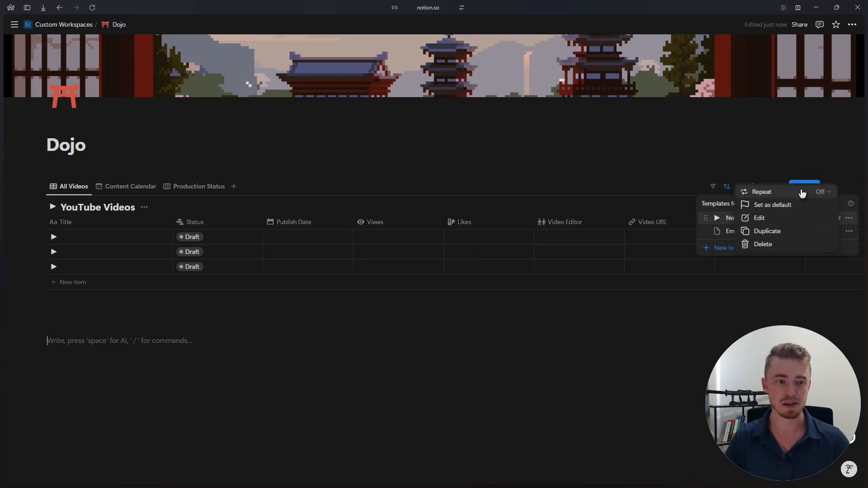
pyautogui.click(853, 227)
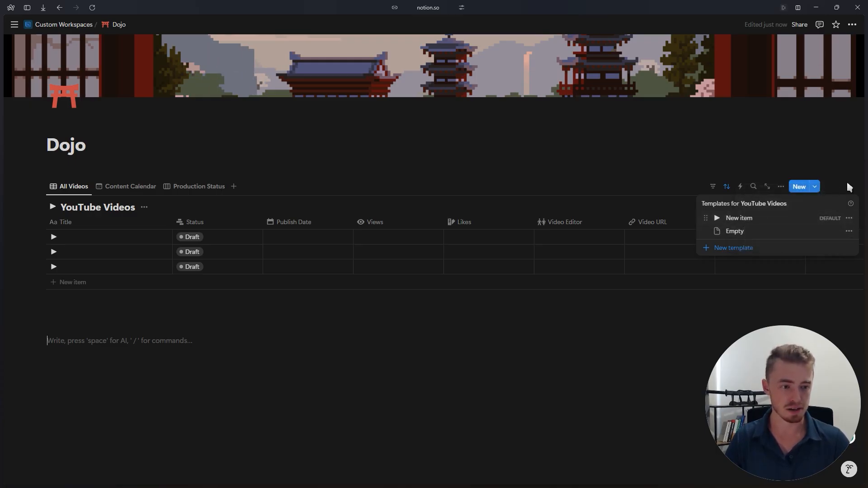
pyautogui.click(817, 182)
# - Set the New item template to repeat every 3 weeks on Monday, Wednesday and Friday
pyautogui.click(814, 187)
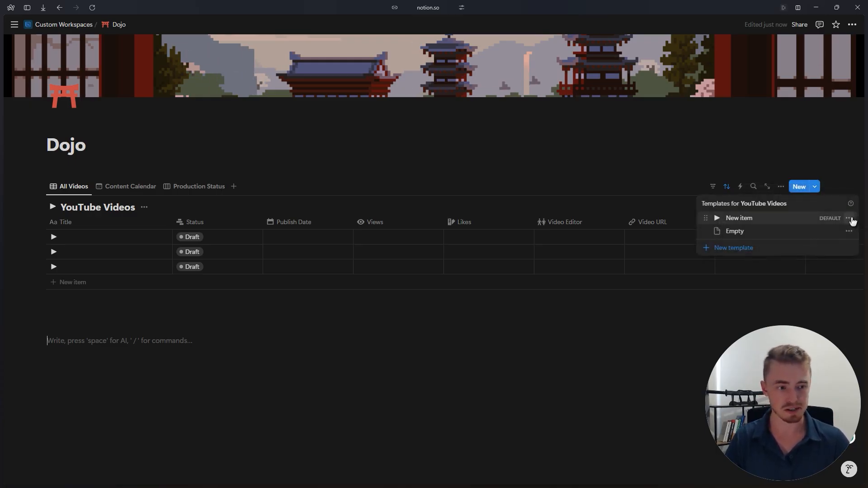
pyautogui.click(852, 222)
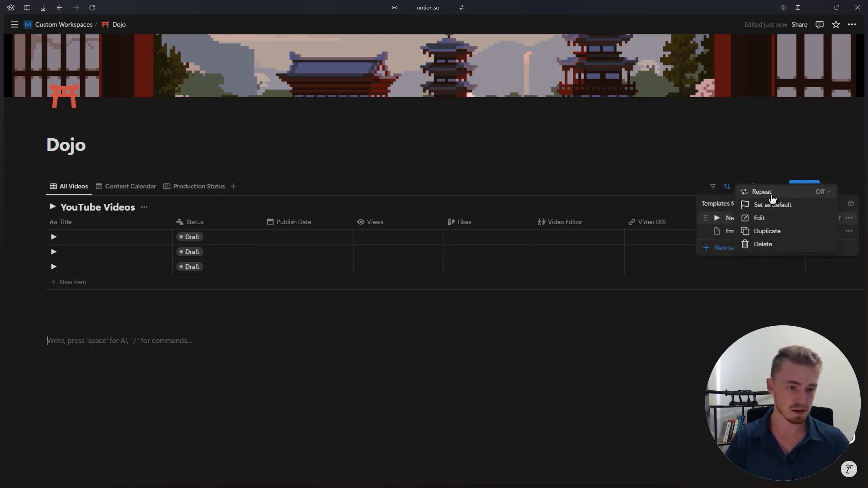
pyautogui.moveTo(772, 198)
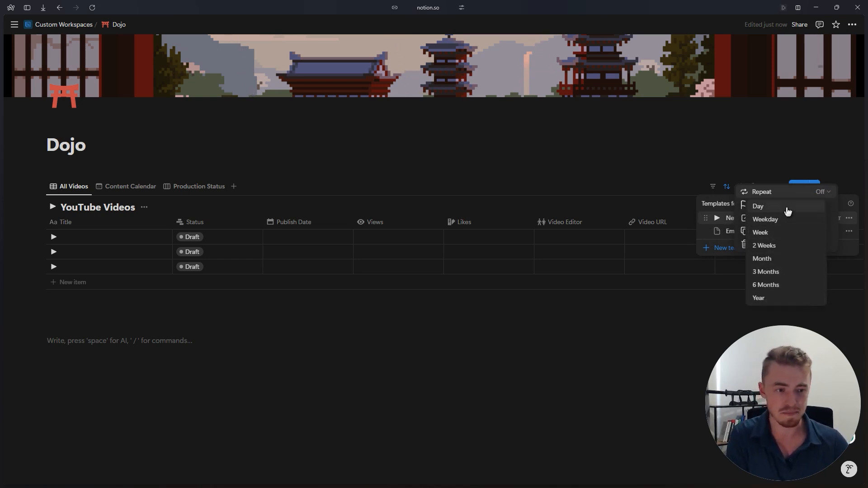
pyautogui.click(775, 247)
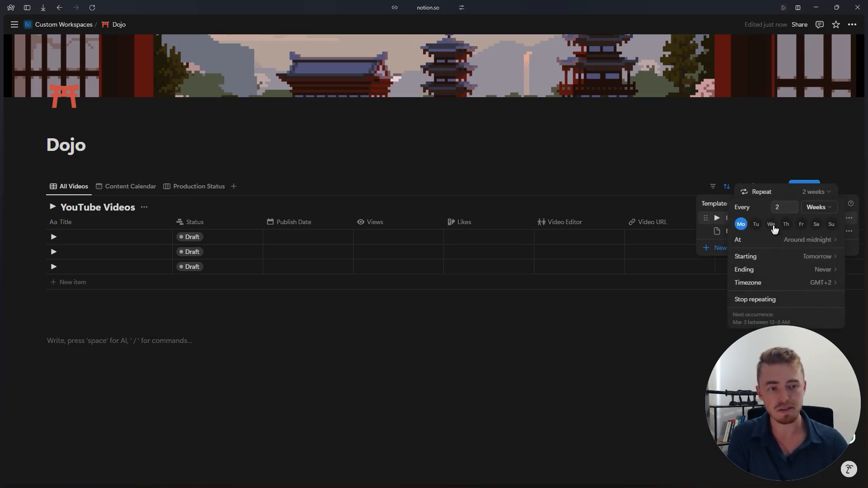
pyautogui.click(772, 225)
pyautogui.click(802, 226)
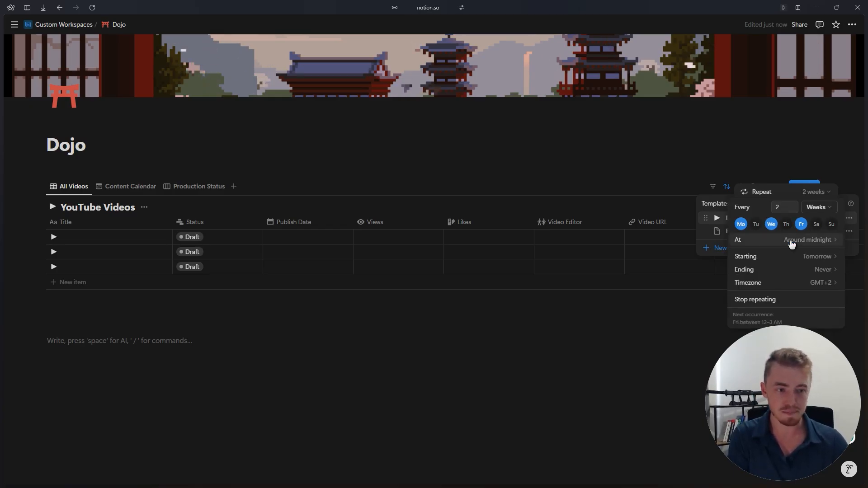
pyautogui.click(792, 243)
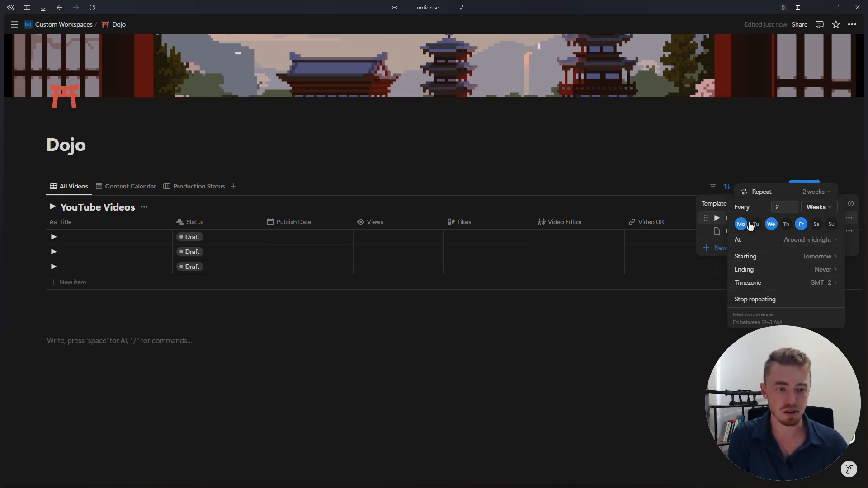
pyautogui.moveTo(781, 208); pyautogui.dragTo(771, 213)
pyautogui.write('3')
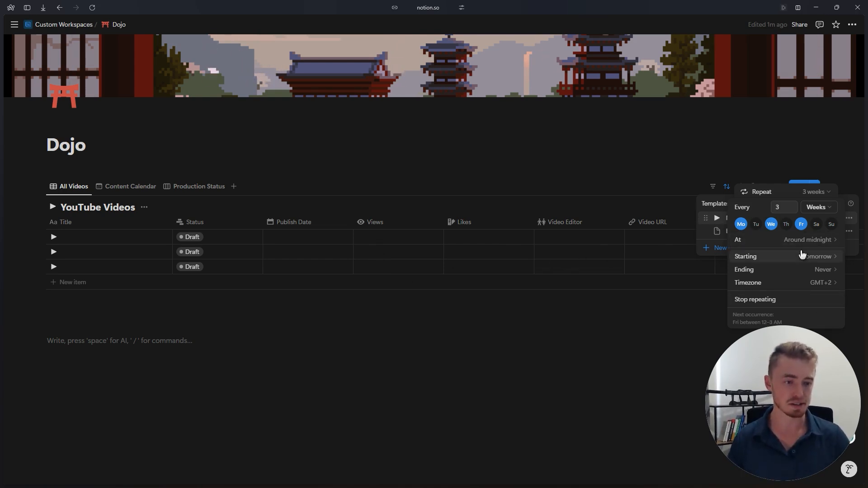
# - Look at the ending options for the template's repeat schedule, stop it from repeating and close the template list
pyautogui.moveTo(777, 271)
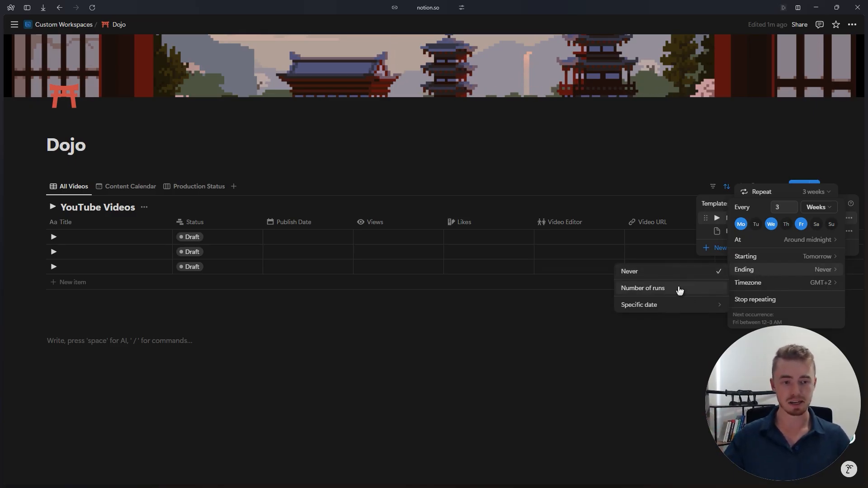
pyautogui.click(714, 217)
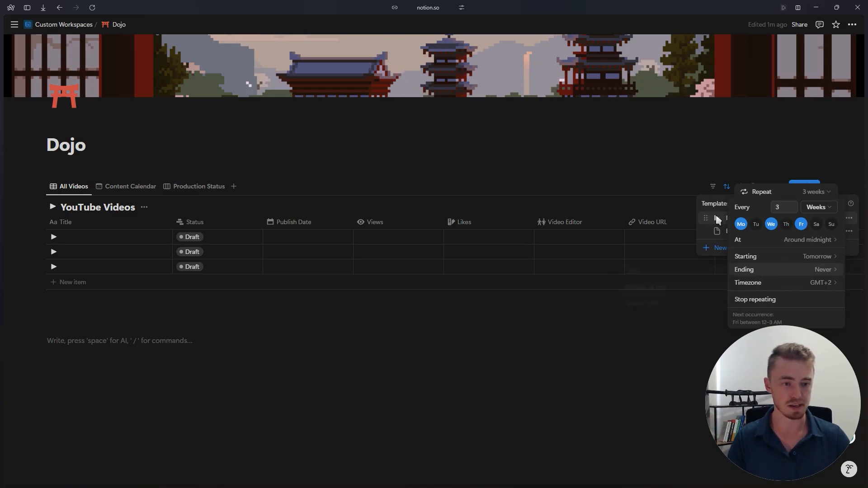
pyautogui.click(721, 218)
pyautogui.click(816, 192)
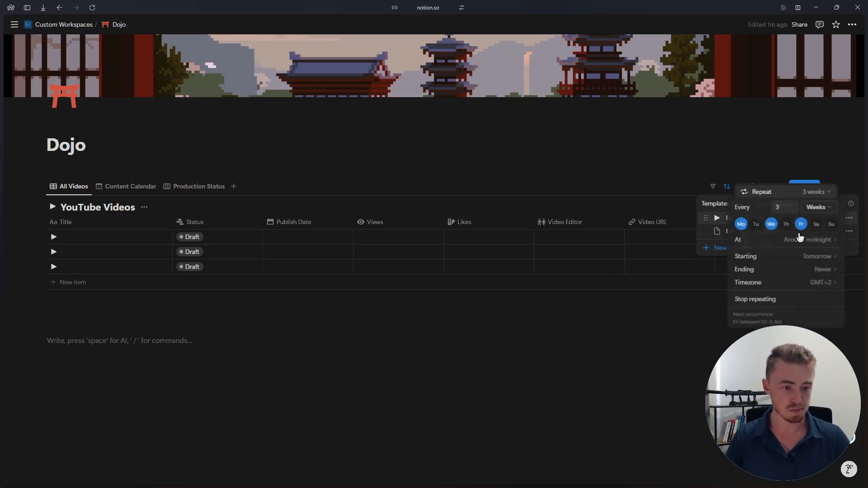
pyautogui.click(764, 300)
pyautogui.click(688, 214)
pyautogui.click(651, 204)
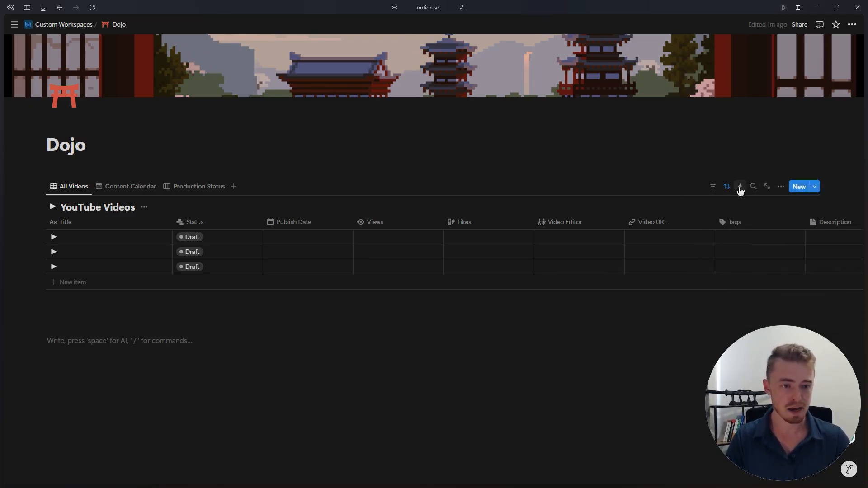
# - Start an automation for YouTube Videos with a recurring trigger every 3 weeks on Monday, Wednesday and Friday
pyautogui.click(740, 189)
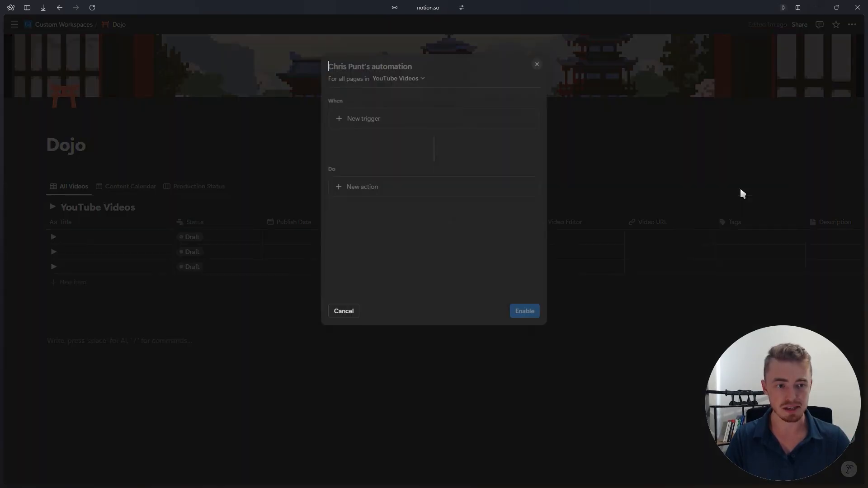
pyautogui.click(365, 119)
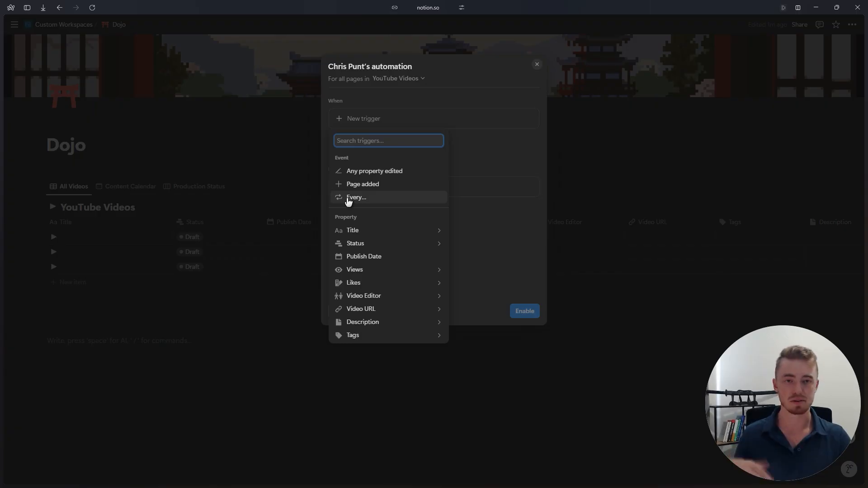
pyautogui.click(349, 198)
pyautogui.click(393, 170)
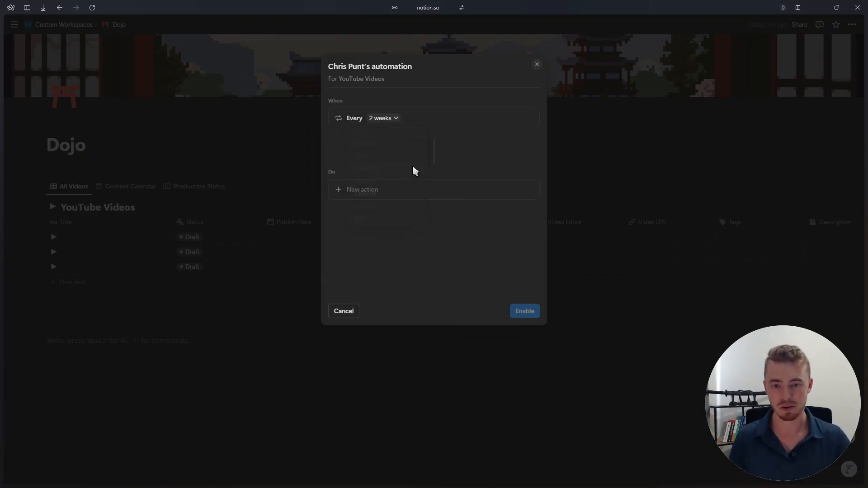
pyautogui.click(373, 131)
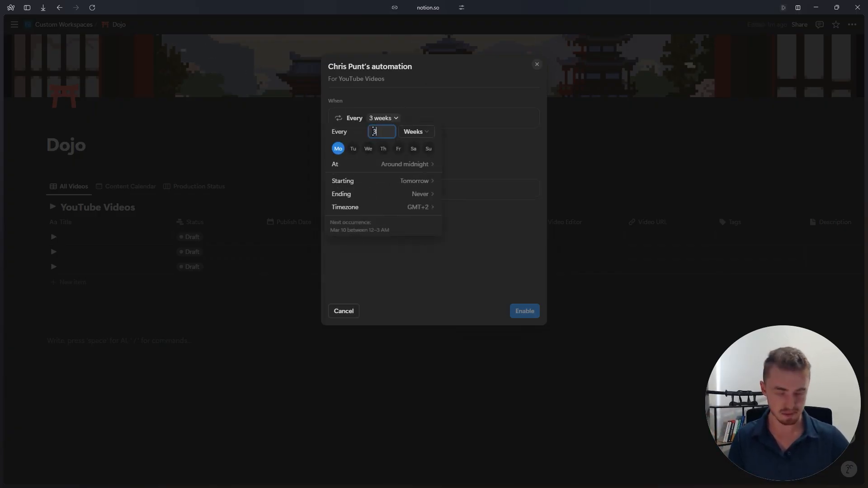
pyautogui.click(370, 149)
pyautogui.click(398, 149)
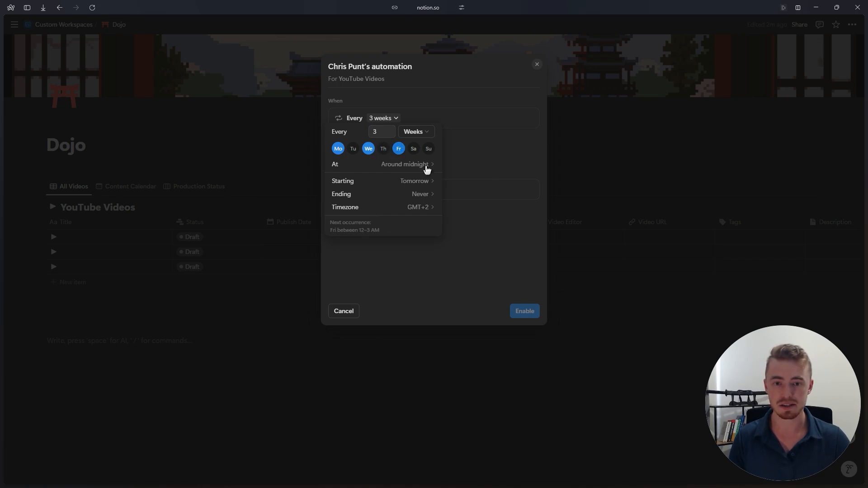
# - Add four actions to the YouTube Videos automation: add page to, edit pages in, send webhook and send mail
pyautogui.click(472, 147)
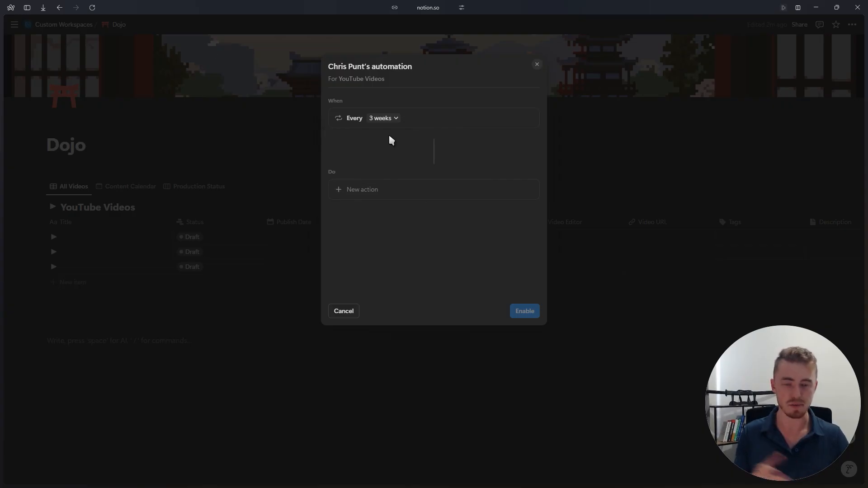
pyautogui.click(378, 190)
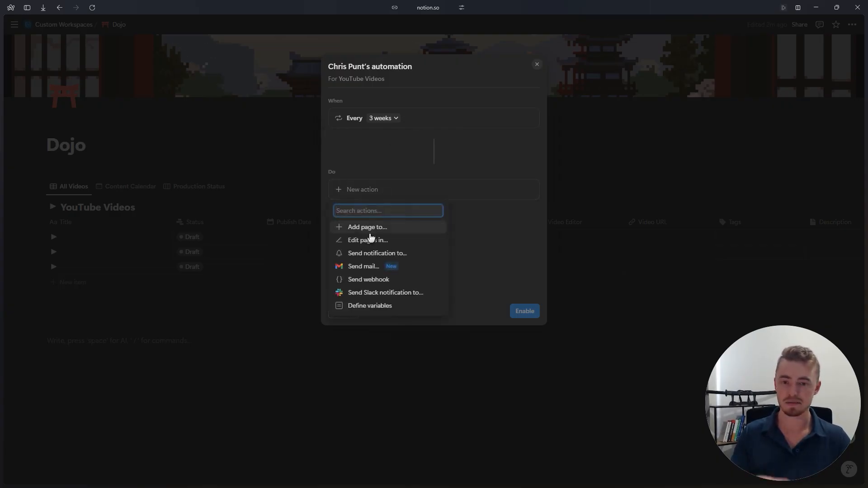
pyautogui.click(368, 229)
pyautogui.click(393, 218)
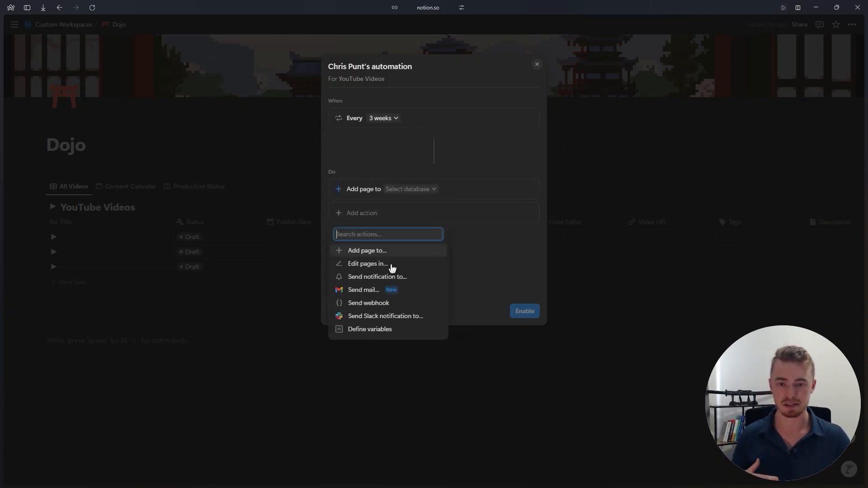
pyautogui.click(391, 267)
pyautogui.click(401, 237)
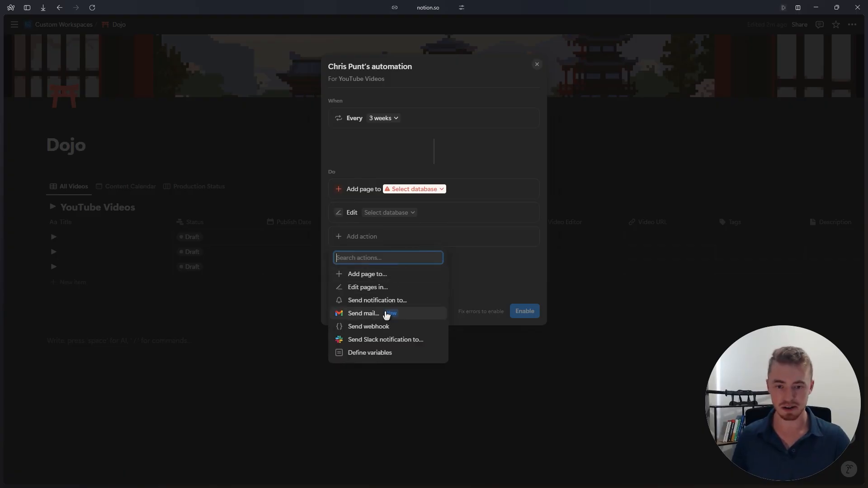
pyautogui.click(386, 327)
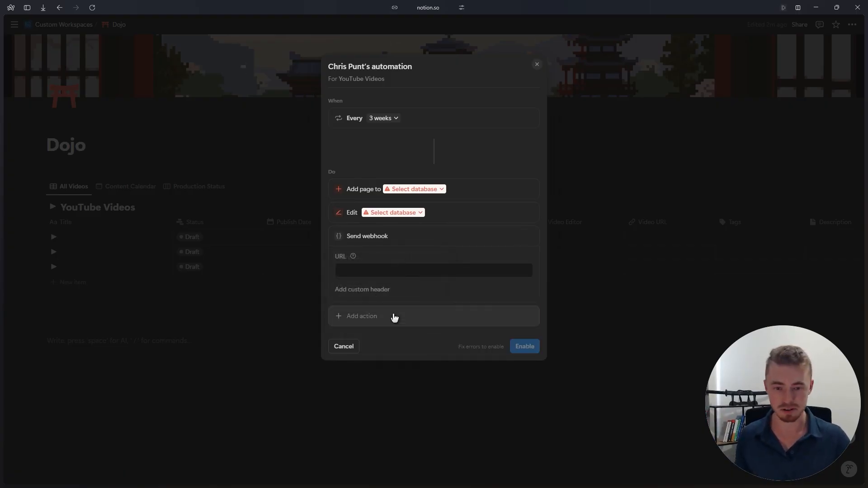
pyautogui.click(394, 316)
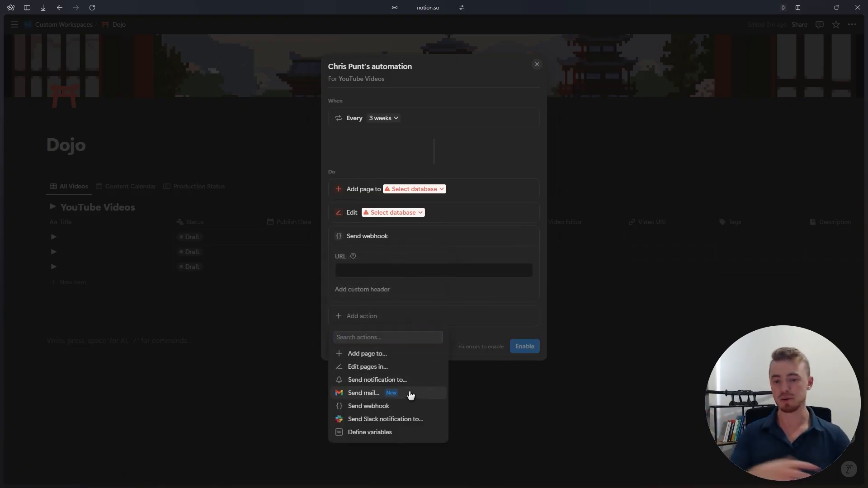
pyautogui.click(411, 395)
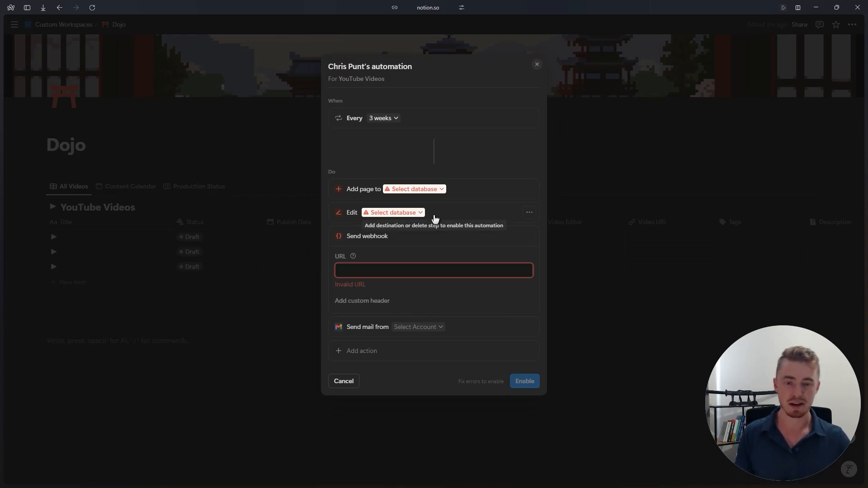
# - Replace the automation's trigger with a weekly recurrence on Monday through Friday, and discard the unsaved automation
pyautogui.click(380, 120)
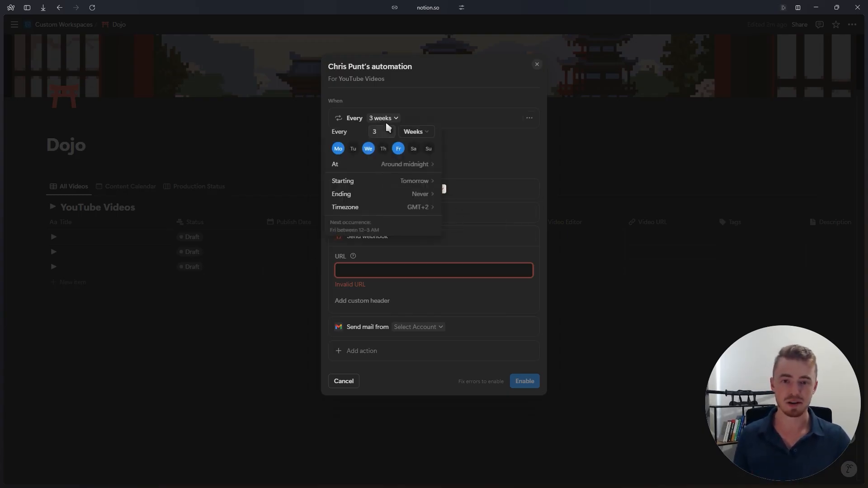
pyautogui.click(519, 126)
pyautogui.click(529, 118)
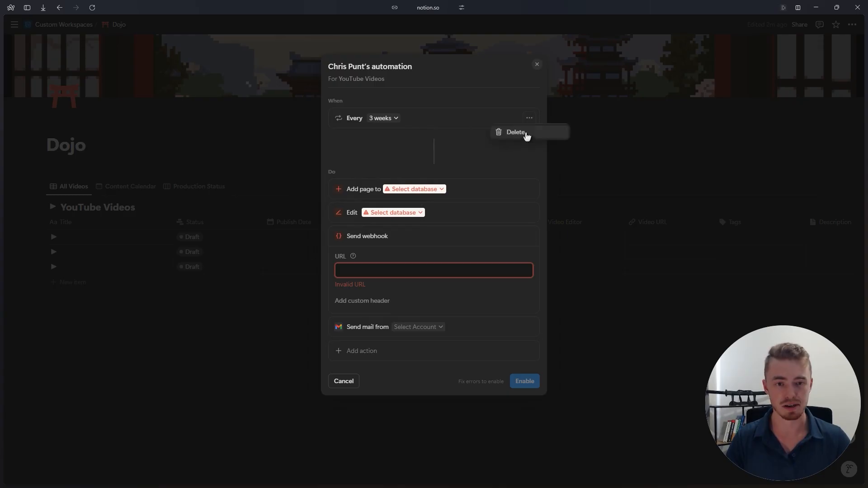
pyautogui.click(511, 132)
pyautogui.click(376, 119)
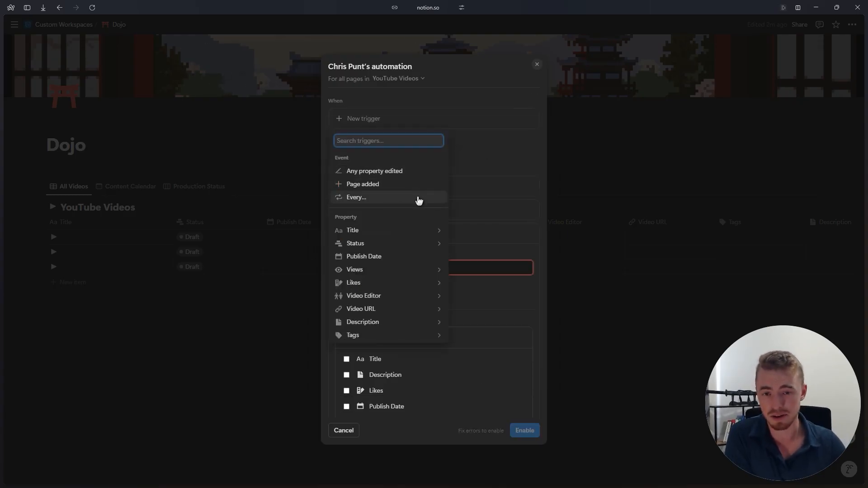
pyautogui.click(415, 202)
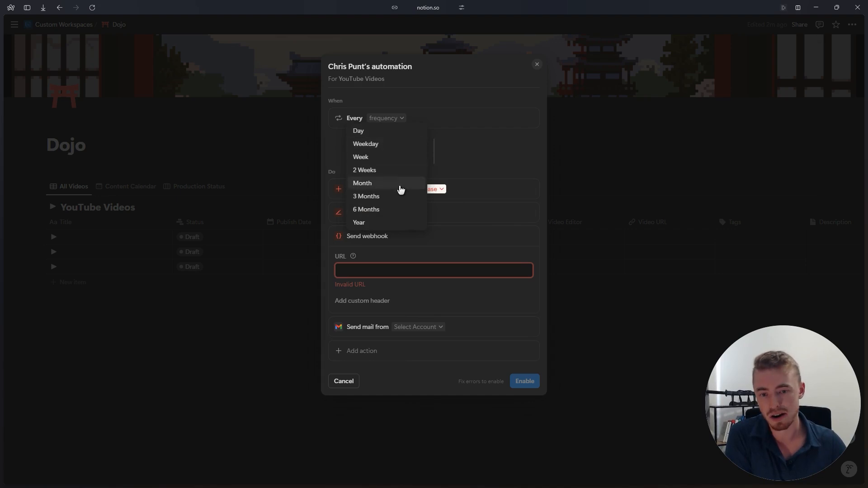
pyautogui.click(397, 155)
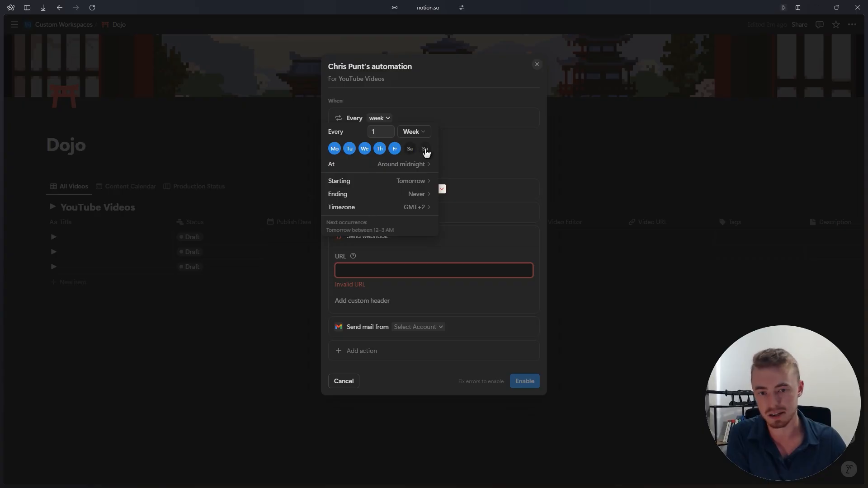
pyautogui.click(507, 121)
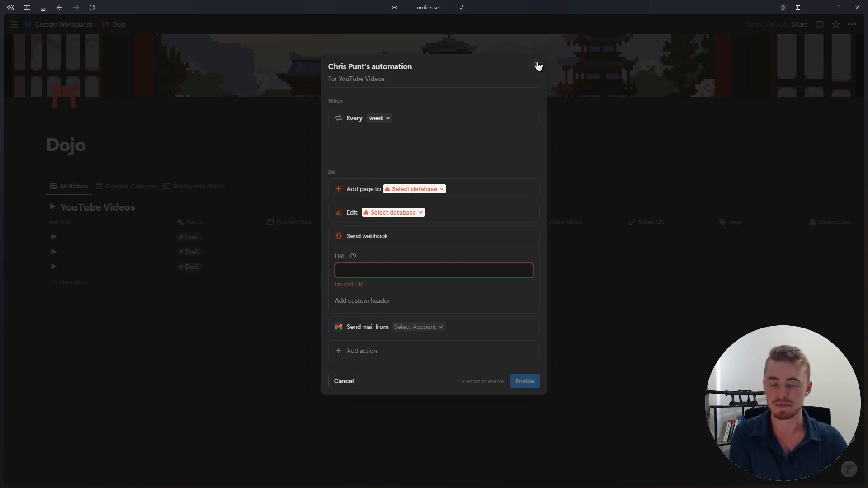
pyautogui.click(537, 65)
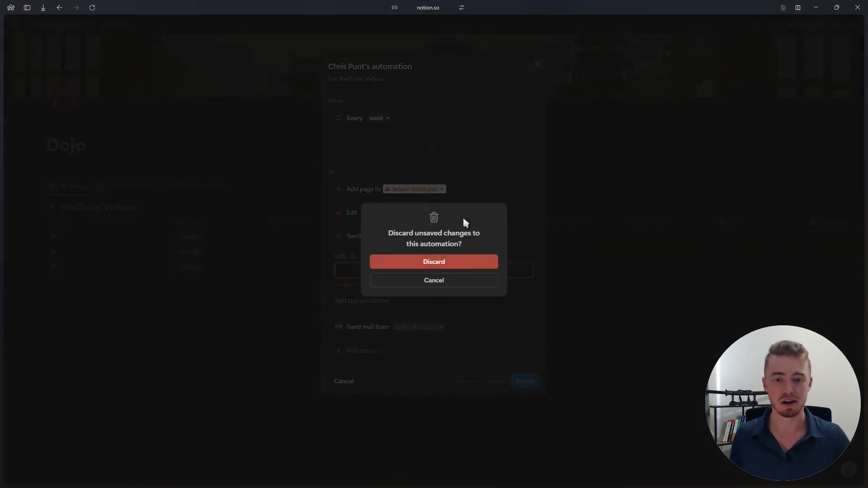
pyautogui.click(444, 265)
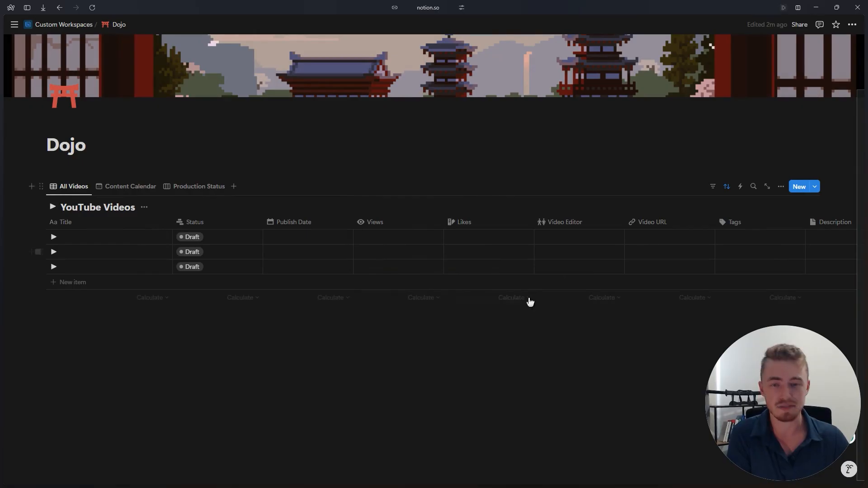
# - Insert a Form database on the Dojo page
pyautogui.scroll(-1, 339, 273)
pyautogui.scroll(2, 514, 288)
pyautogui.scroll(-2, 548, 217)
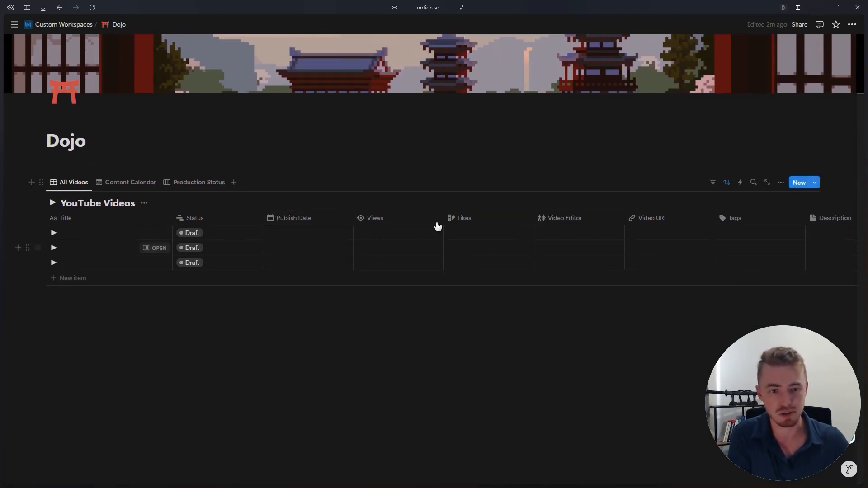
pyautogui.write('/')
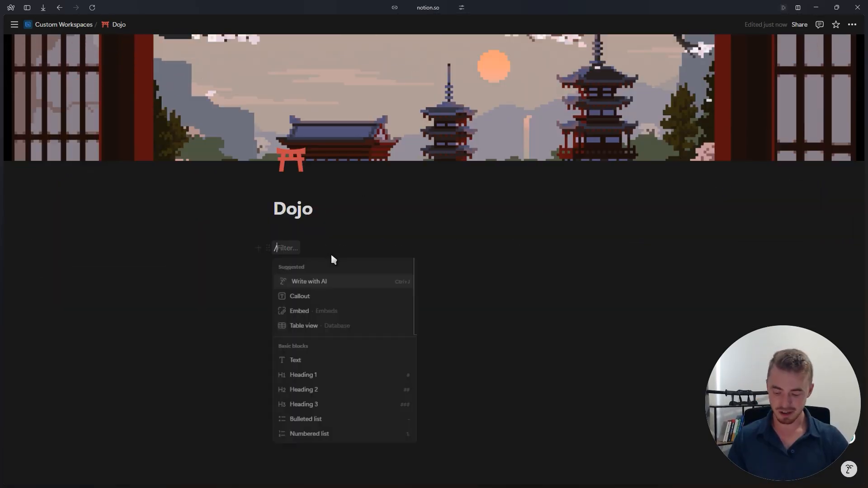
pyautogui.write('form')
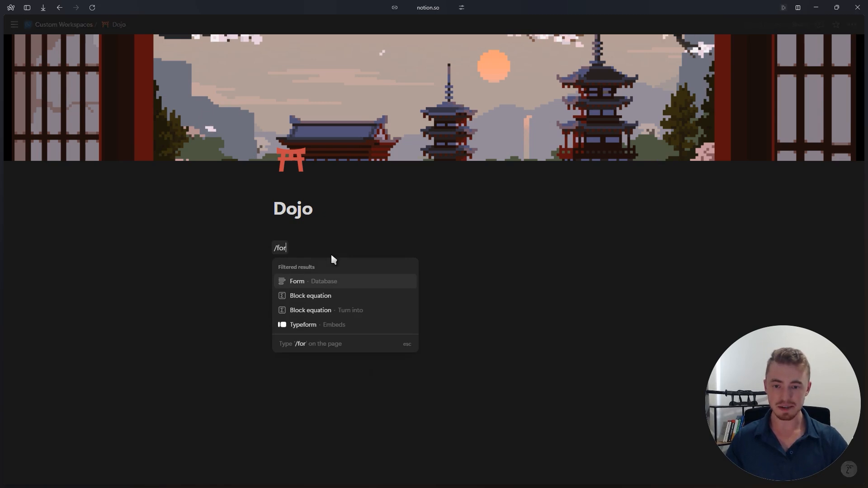
pyautogui.click(337, 284)
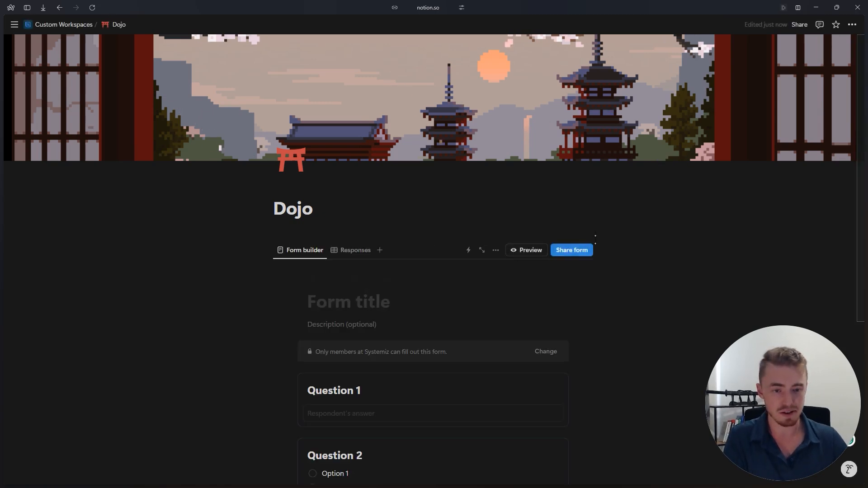
# - Look at the form's sharing options and the access levels respondents can have to their submissions
pyautogui.scroll(-2, 497, 226)
pyautogui.click(574, 160)
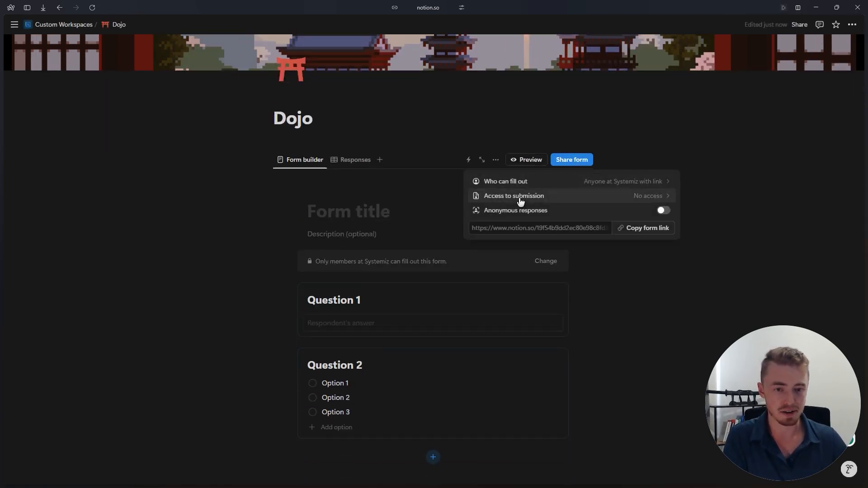
pyautogui.click(621, 197)
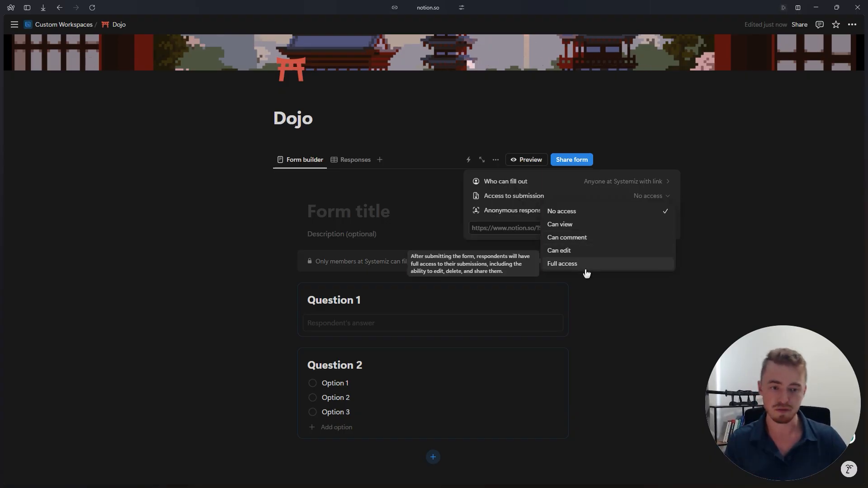
pyautogui.click(546, 197)
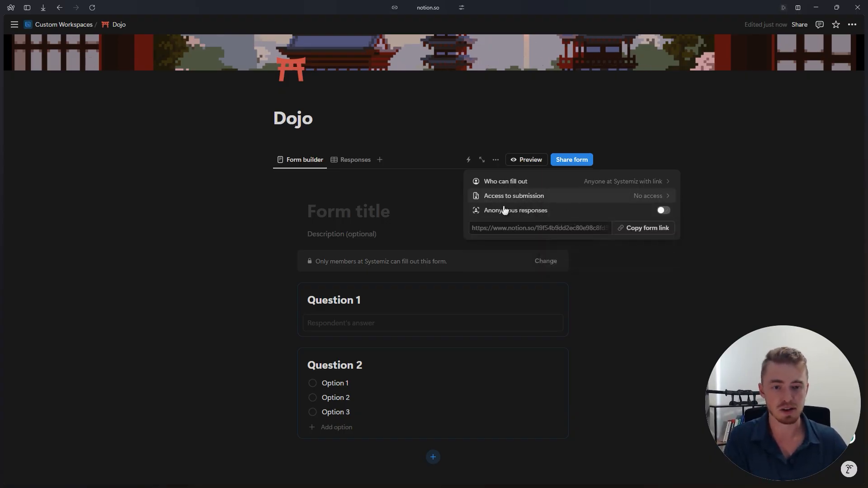
# - Make Question 2 a multiple choice question that accepts several answers, with a maximum selection of 4
pyautogui.scroll(-2, 531, 228)
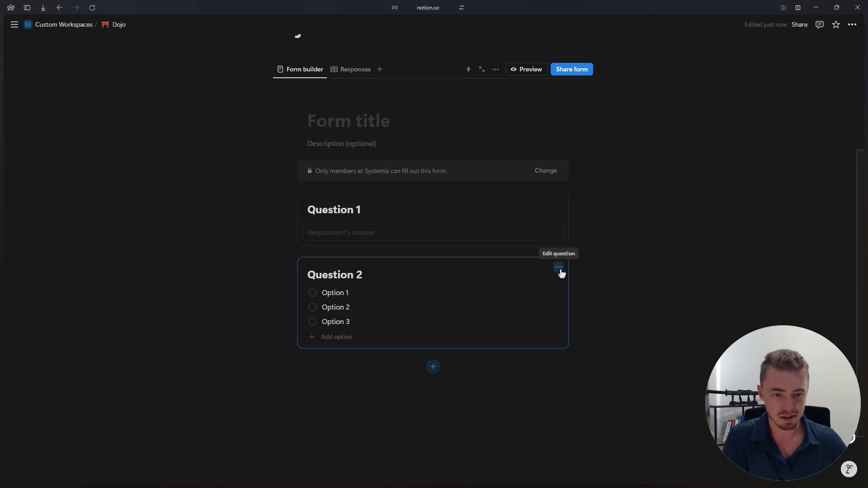
pyautogui.click(559, 267)
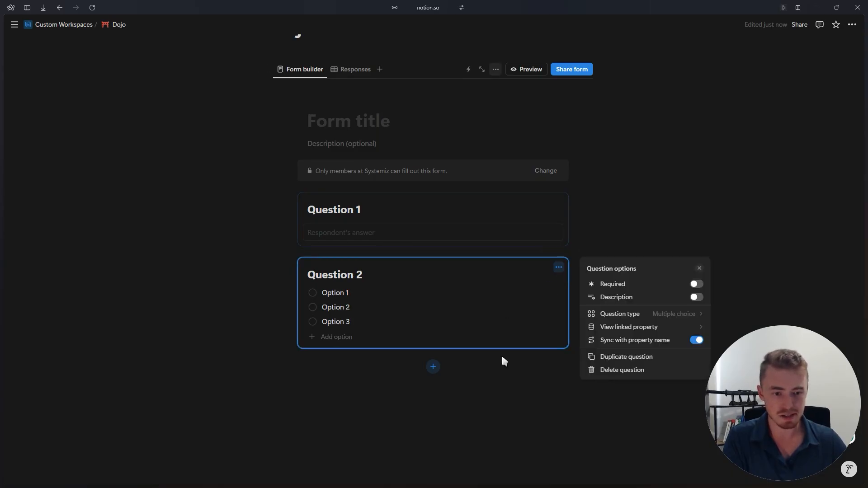
pyautogui.click(613, 312)
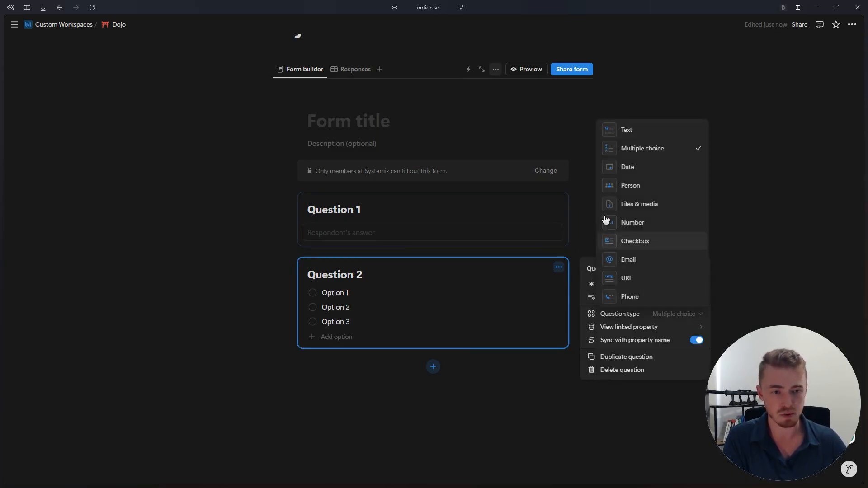
pyautogui.click(667, 151)
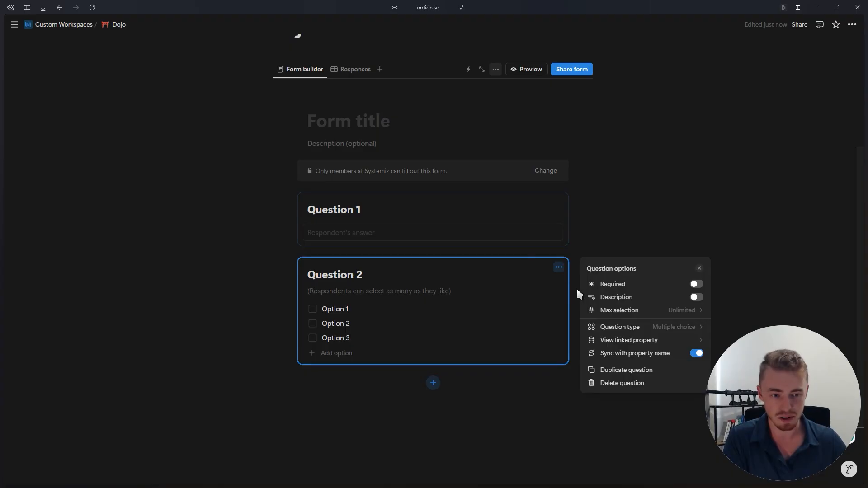
pyautogui.click(613, 313)
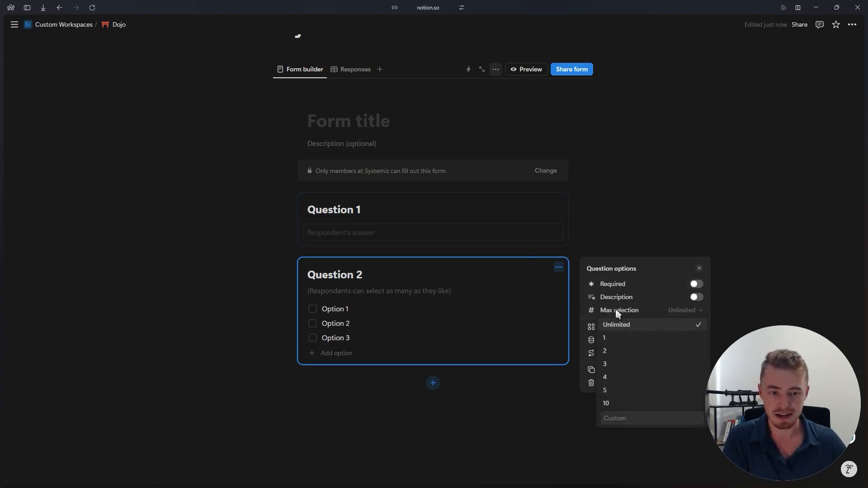
pyautogui.click(619, 378)
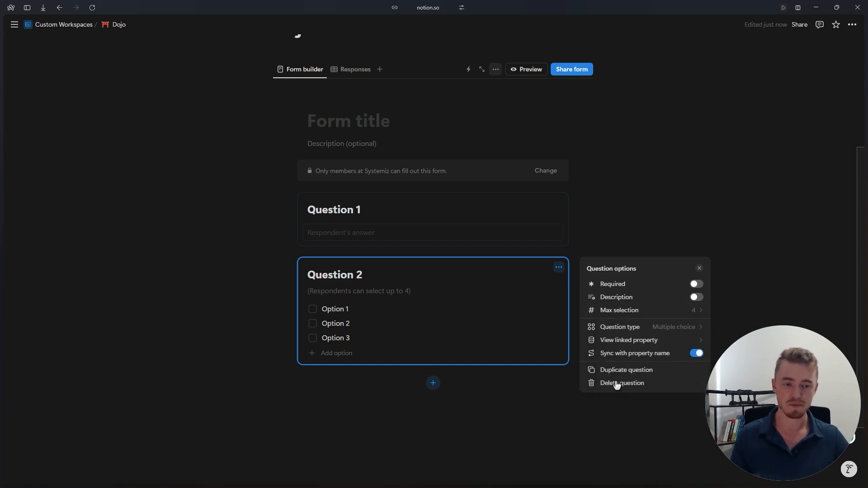
# - Add four more answer options to Question 2: "fdg", "fgfd", "fdgfdg" and "fgdfg"
pyautogui.click(339, 355)
pyautogui.click(338, 355)
pyautogui.write('fdg')
pyautogui.click(333, 367)
pyautogui.write('fgfd')
pyautogui.click(336, 382)
pyautogui.write('fdgfdg')
pyautogui.click(341, 396)
pyautogui.write('fgdfg')
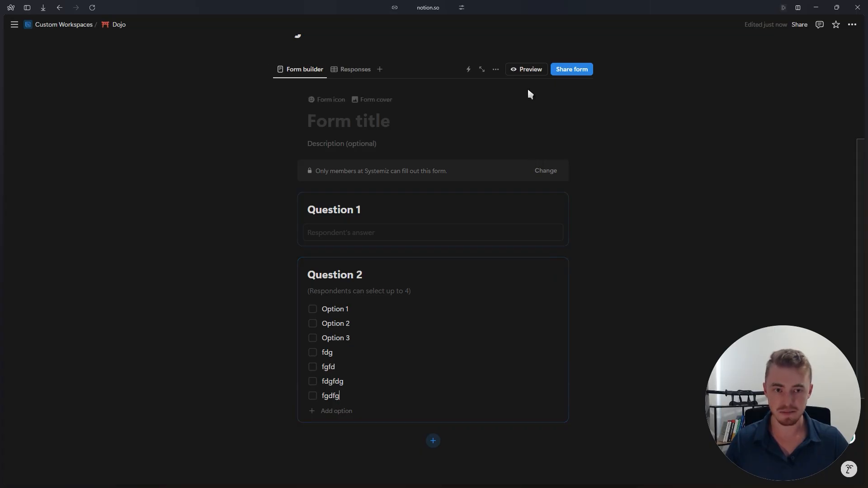
# - Preview the form, test Question 2's selection limit with Option 1, Option 2, Option 3 and fdg, and close the preview
pyautogui.click(523, 70)
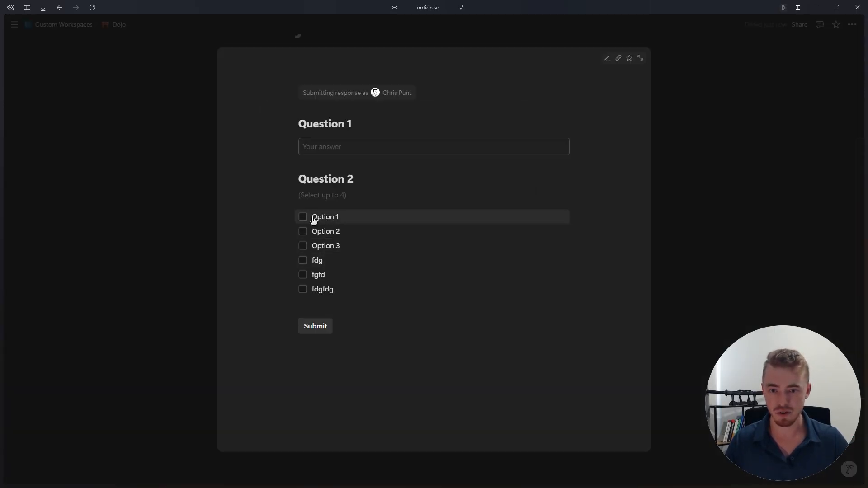
pyautogui.click(307, 231)
pyautogui.click(306, 245)
pyautogui.click(306, 260)
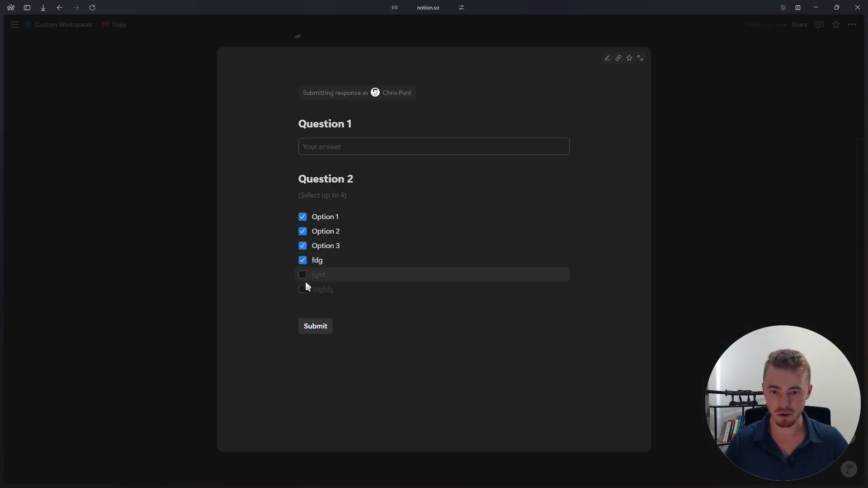
pyautogui.click(312, 262)
pyautogui.click(312, 263)
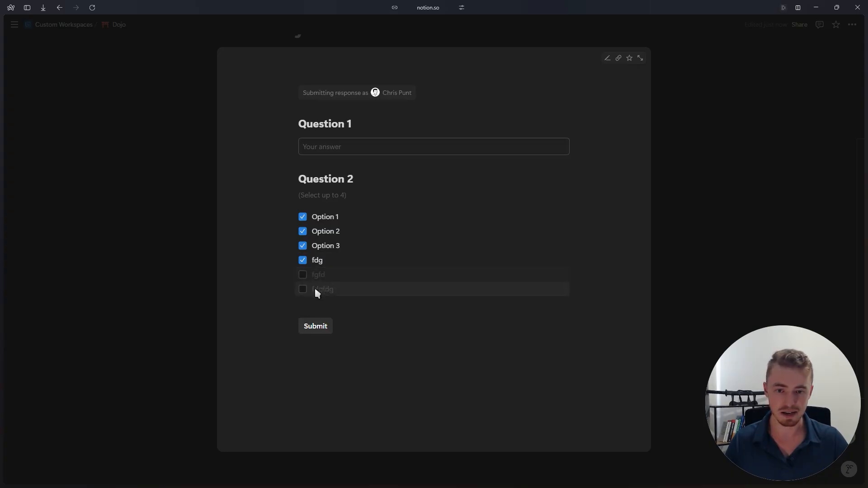
pyautogui.click(323, 266)
pyautogui.click(317, 271)
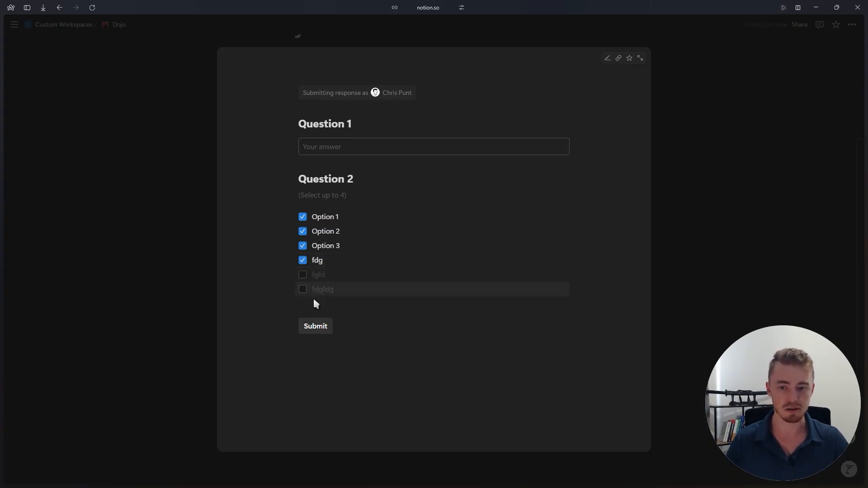
pyautogui.click(695, 95)
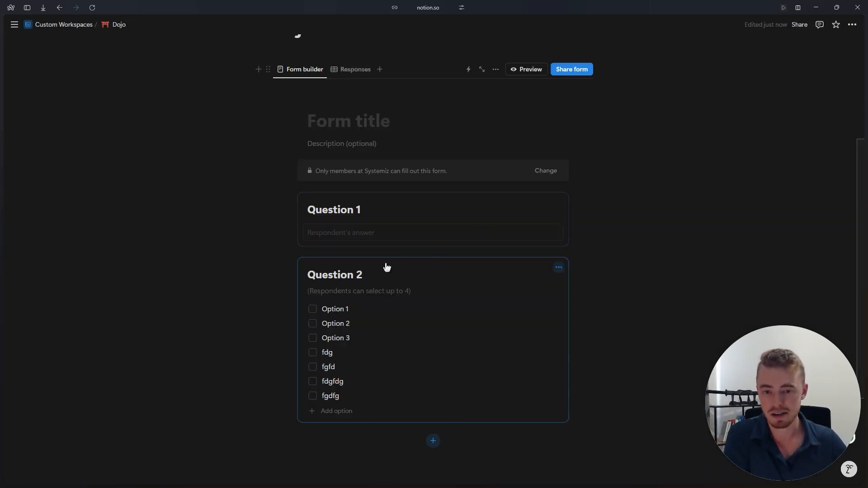
pyautogui.scroll(2, 325, 102)
pyautogui.scroll(-4, 422, 176)
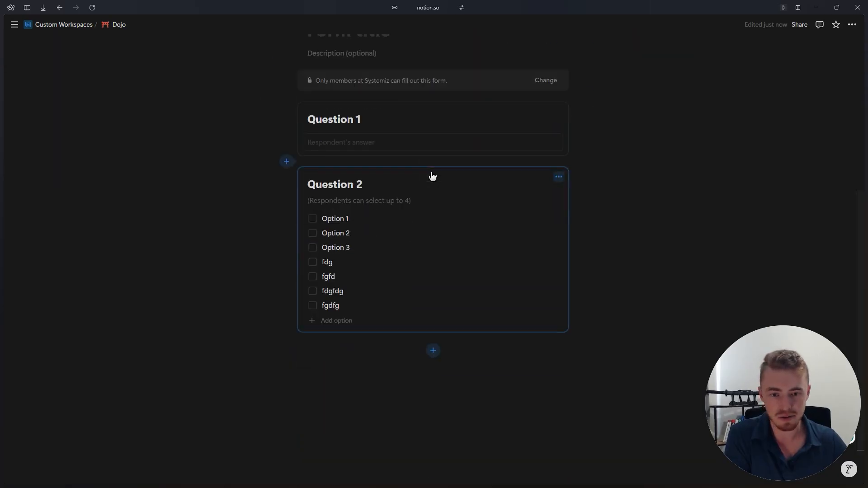
pyautogui.scroll(2, 433, 176)
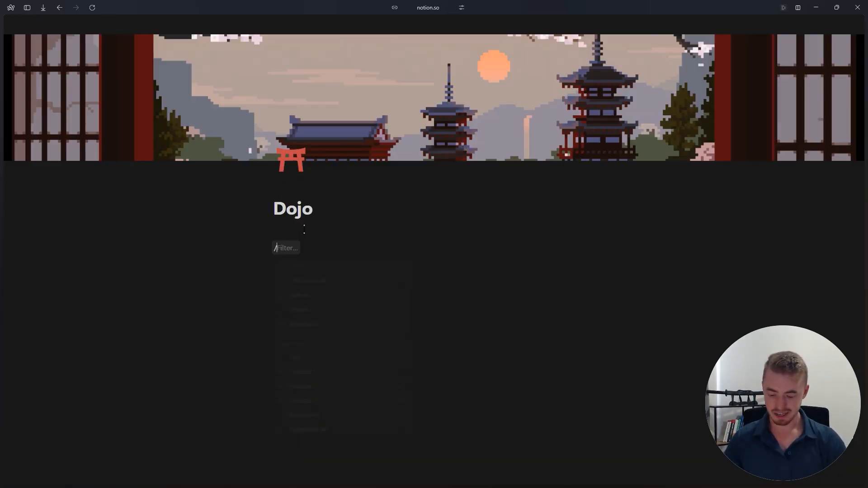
# - Add a button to the Dojo page that inserts a block reading "dfsdfsdfsdf" at the bottom of the page
pyautogui.write('but')
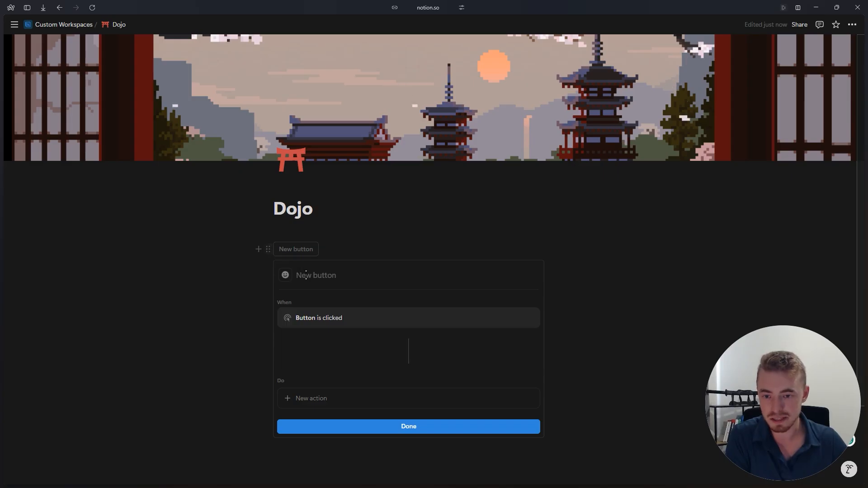
pyautogui.click(318, 399)
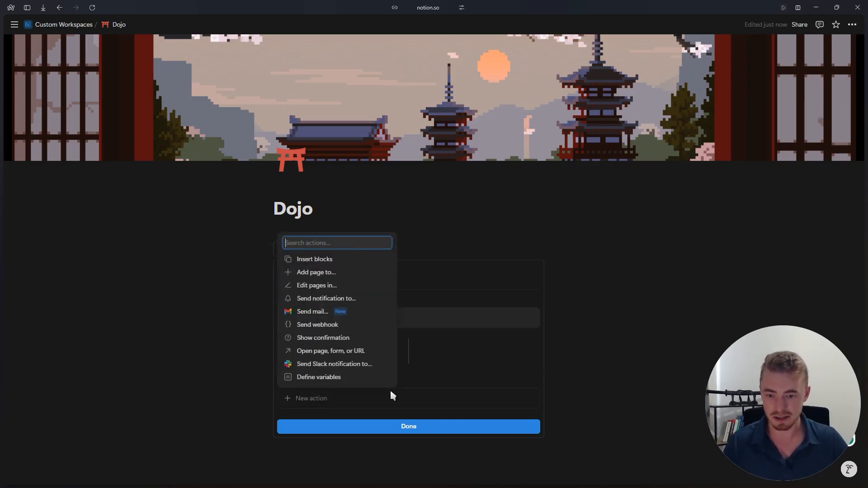
pyautogui.click(333, 264)
pyautogui.scroll(-4, 343, 254)
pyautogui.click(359, 241)
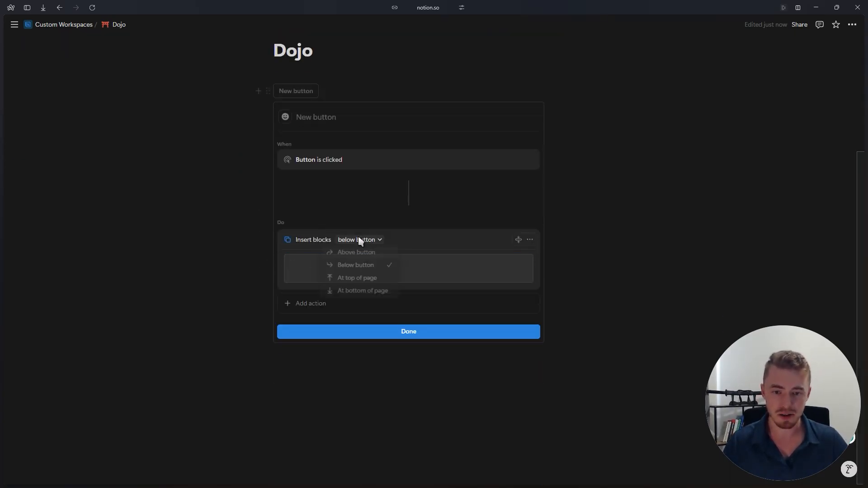
pyautogui.click(368, 293)
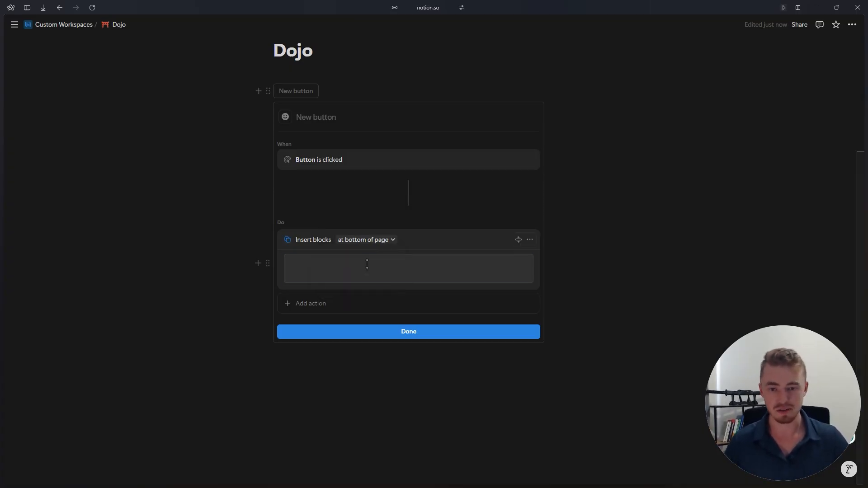
pyautogui.click(383, 331)
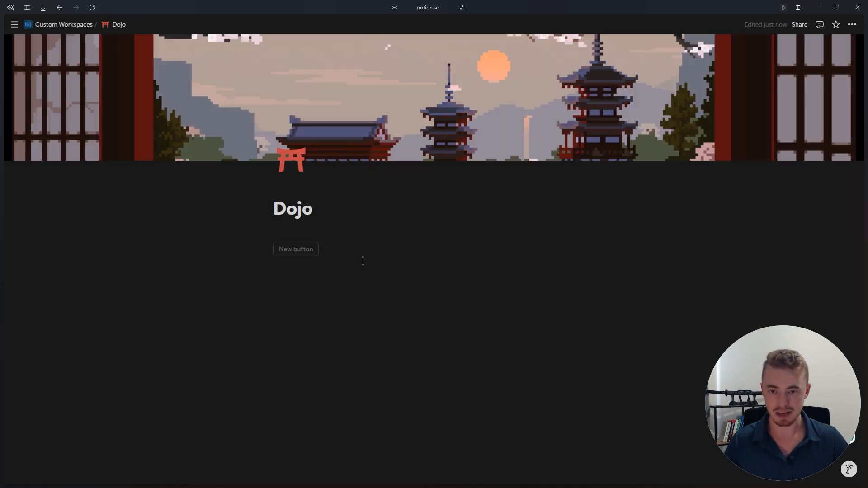
# - Add the lines "fsdjfksdj" and "fsdjfksdjf" and a divider below the new button, and run the button to test it
pyautogui.press('Return')
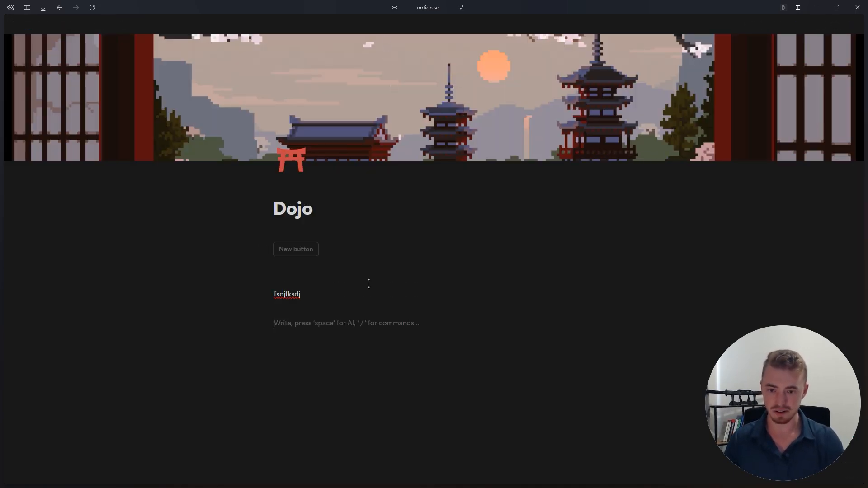
pyautogui.press('Return')
pyautogui.write('fsdj')
pyautogui.press('Return')
pyautogui.press('Return')
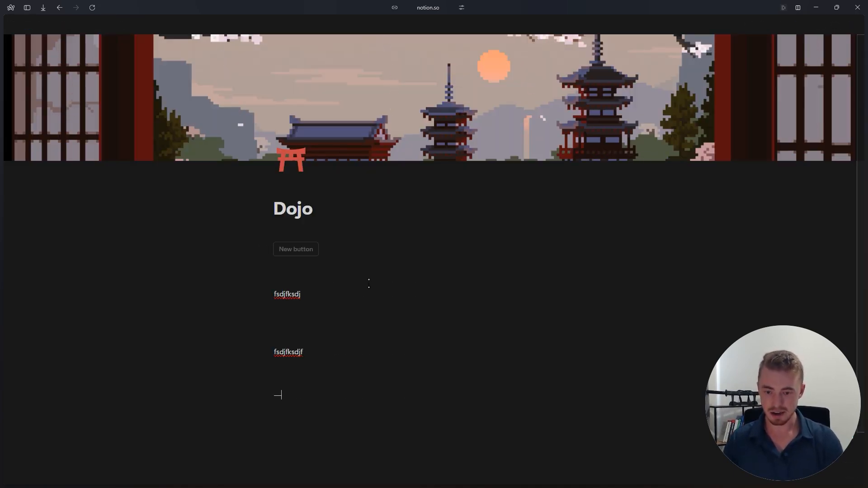
pyautogui.click(310, 250)
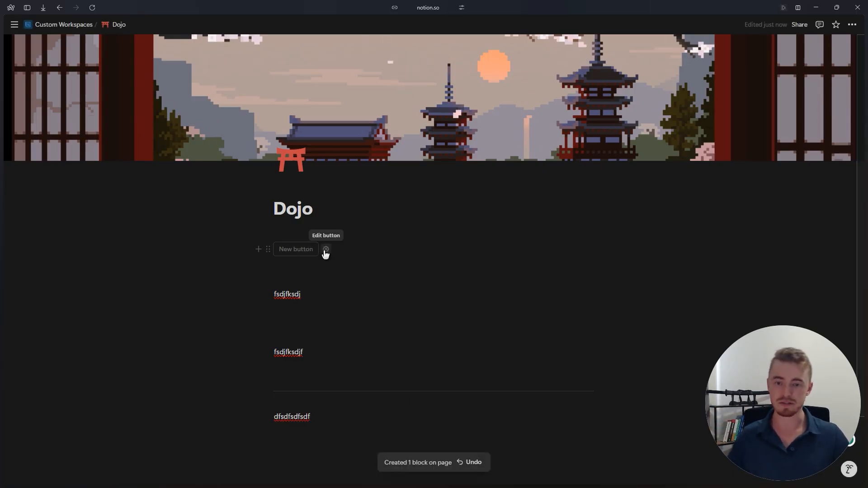
# - Change the button's insert blocks action to place its block at the top of the page and close the button editor
pyautogui.click(325, 251)
pyautogui.click(361, 397)
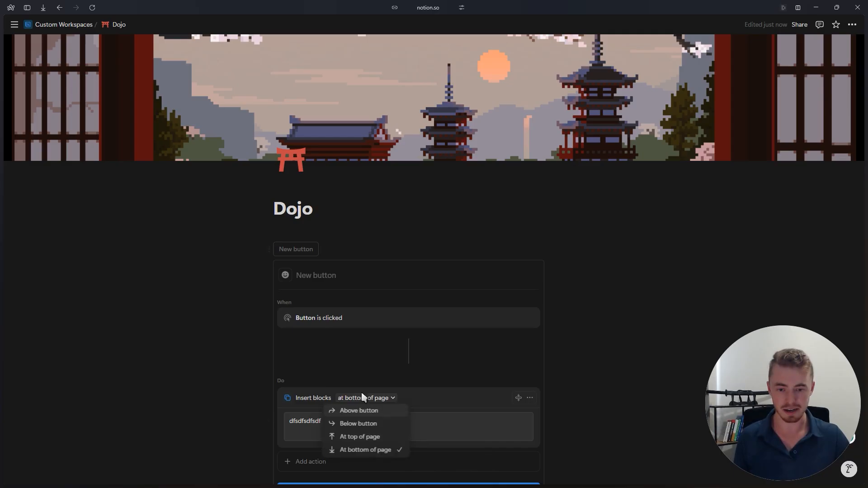
pyautogui.click(360, 437)
pyautogui.click(326, 250)
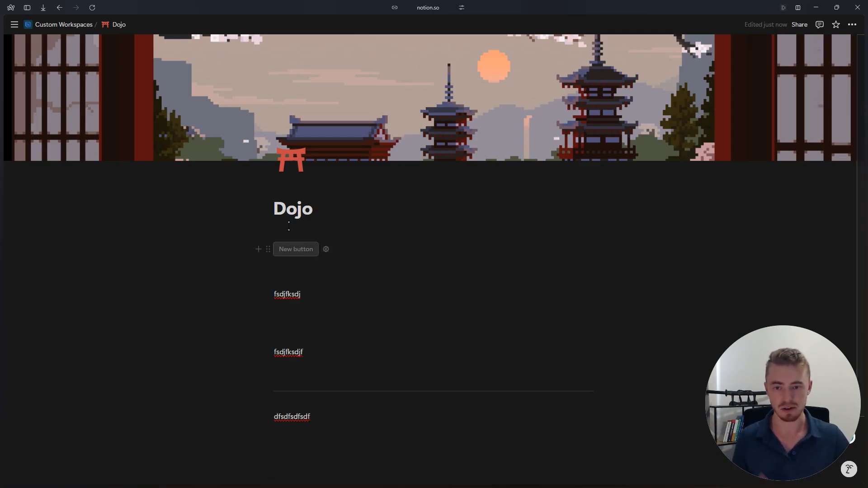
# - Select the button and the test blocks on the Dojo page and switch to Notion Calendar
pyautogui.moveTo(221, 226); pyautogui.dragTo(452, 420)
pyautogui.click(344, 232)
pyautogui.write('dfsdfsdfsdf')
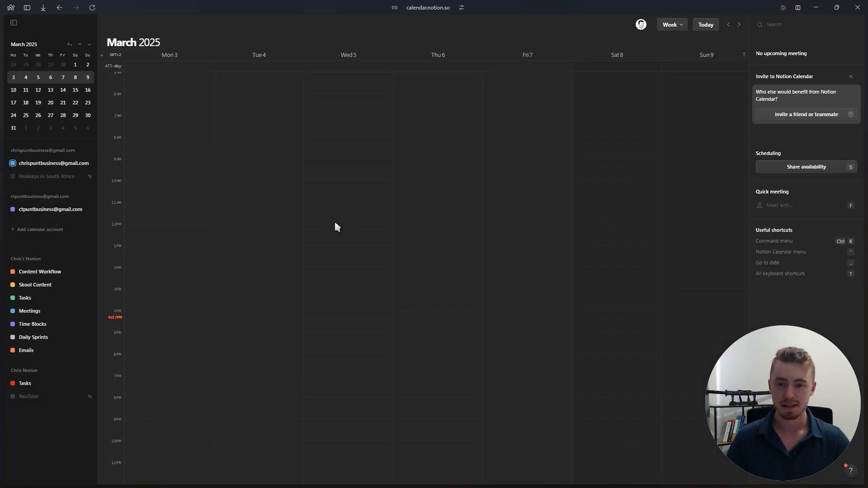
# - Start sharing availability and mark Tue Mar 4, 9:15 AM to 4:15 PM, and Wed Mar 5, 9:15 AM to 8:15 PM, as available
pyautogui.press('s')
pyautogui.moveTo(277, 176); pyautogui.dragTo(263, 316)
pyautogui.moveTo(368, 179); pyautogui.dragTo(393, 381)
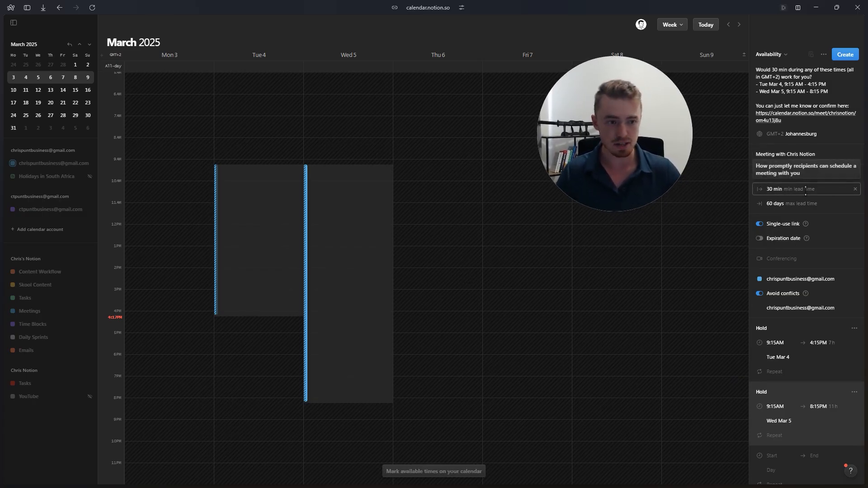
# - Turn on the availability link's expiration date with Wed Feb 19 and close the date picker
pyautogui.click(759, 238)
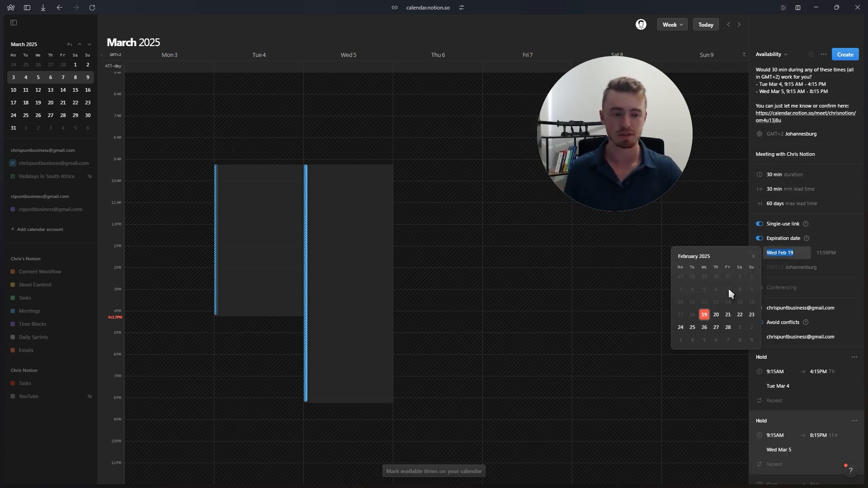
pyautogui.click(759, 240)
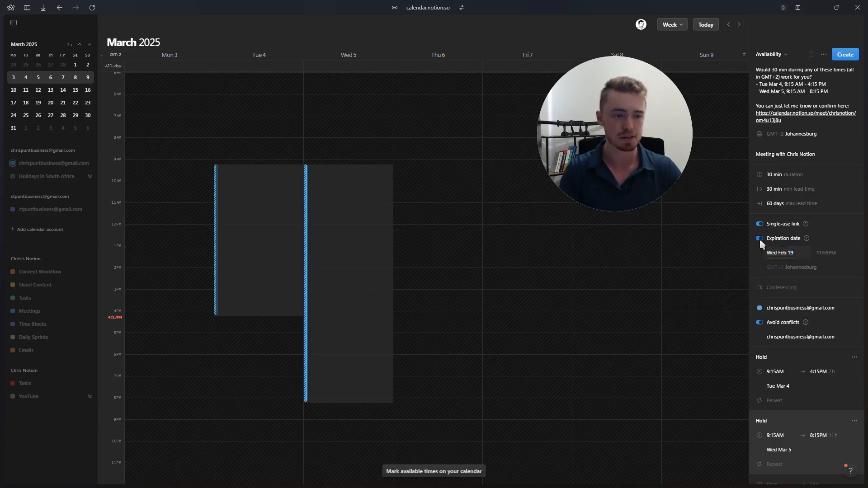